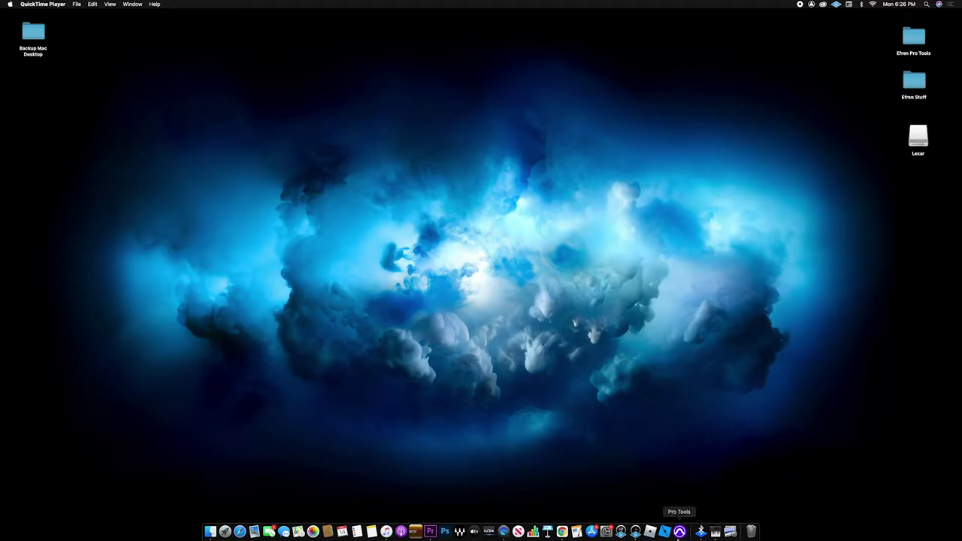
Step: Launch Pro Tools
click(680, 532)
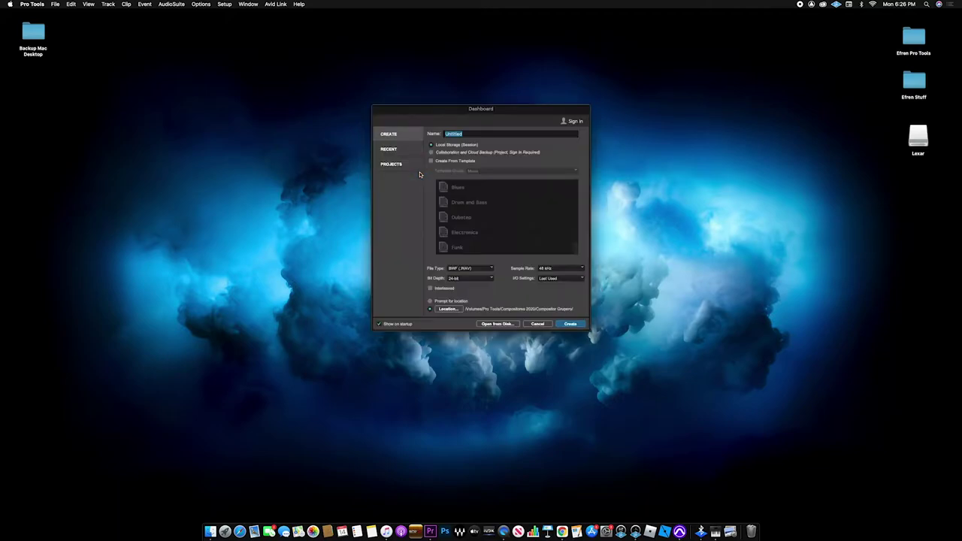
drag(442, 112, 437, 103)
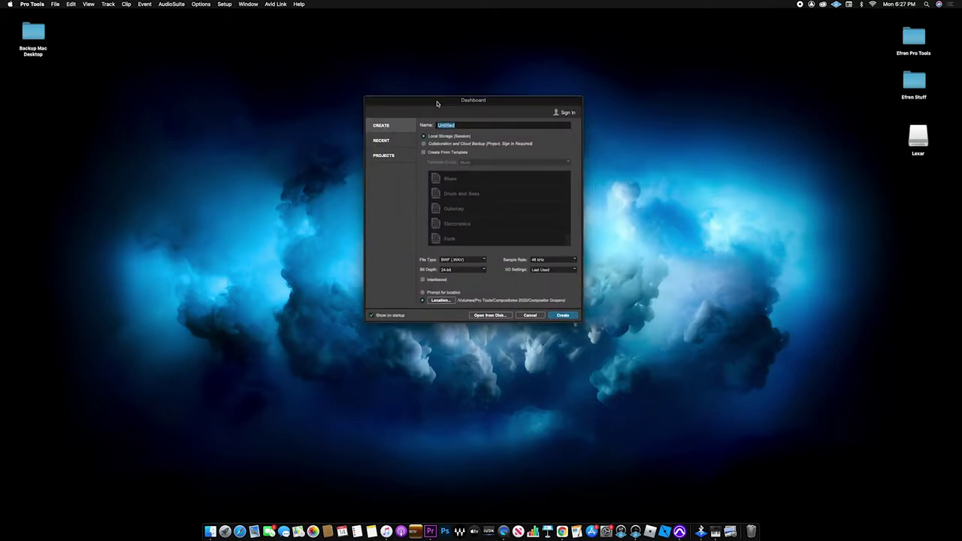
click(437, 102)
drag(437, 103, 430, 90)
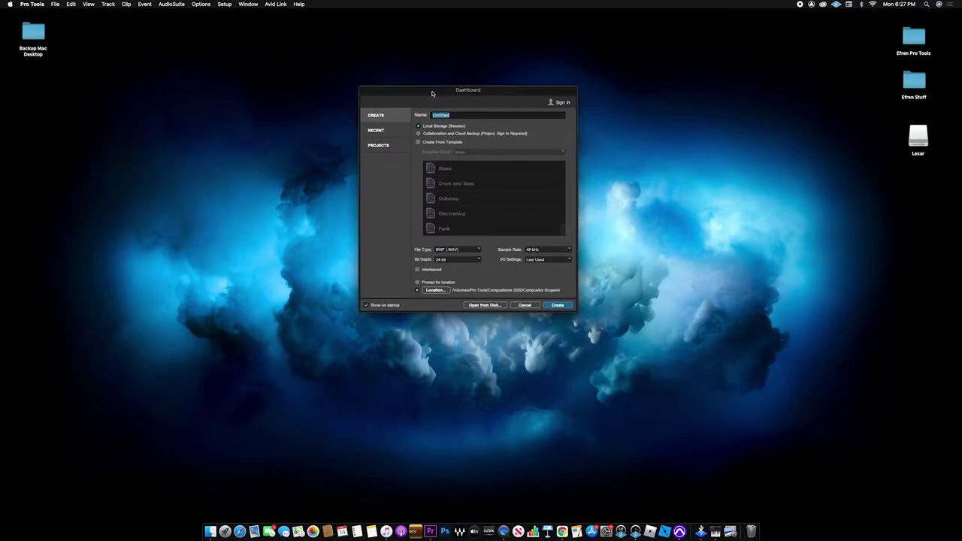
click(430, 90)
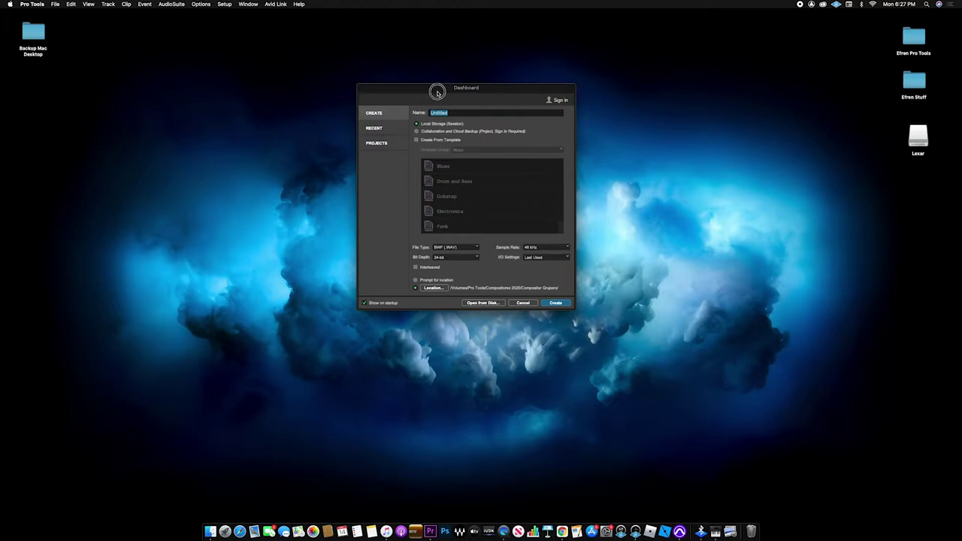
drag(430, 91, 429, 85)
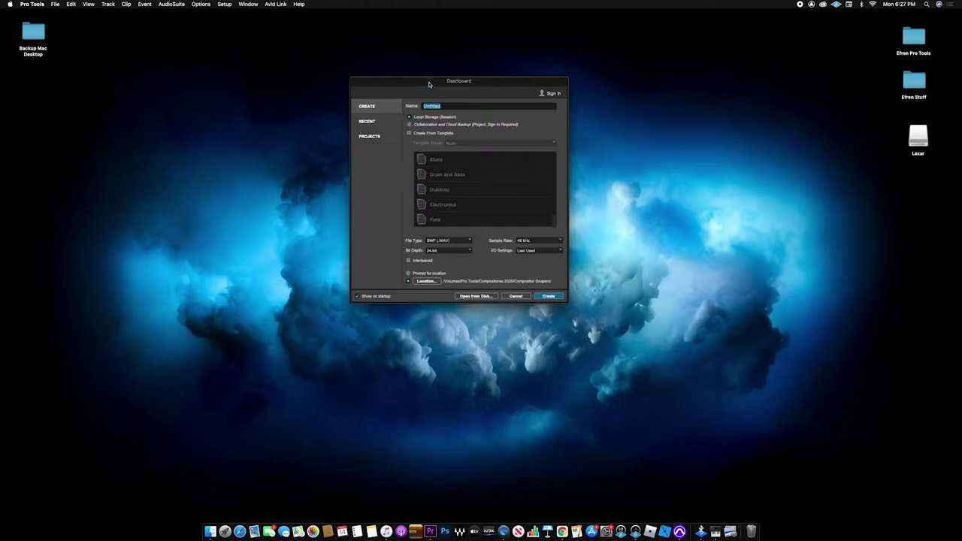
drag(430, 85, 431, 70)
click(518, 284)
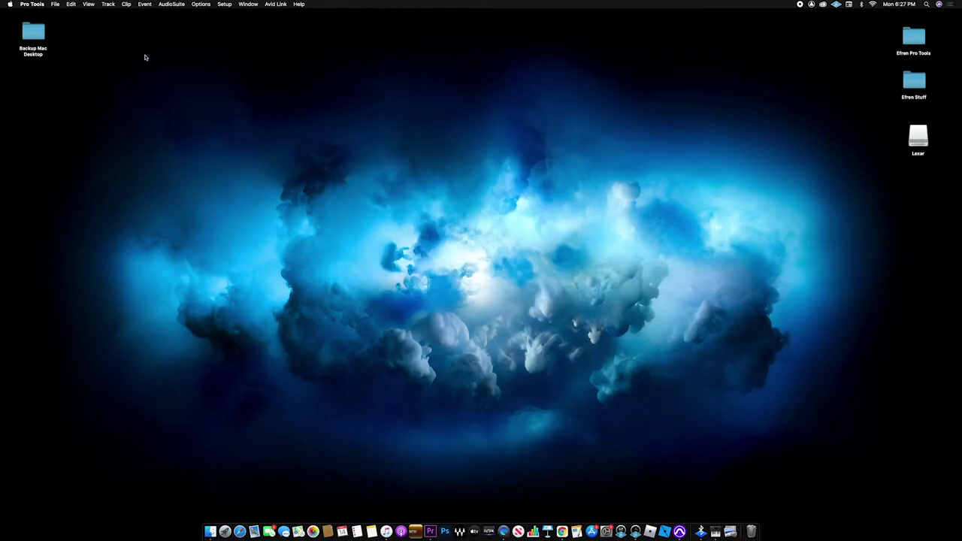
click(56, 4)
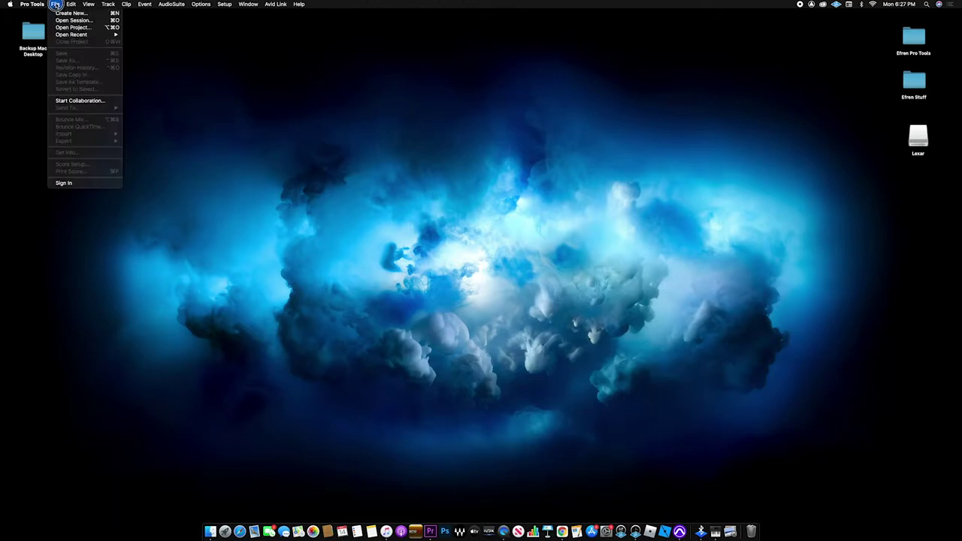
click(402, 141)
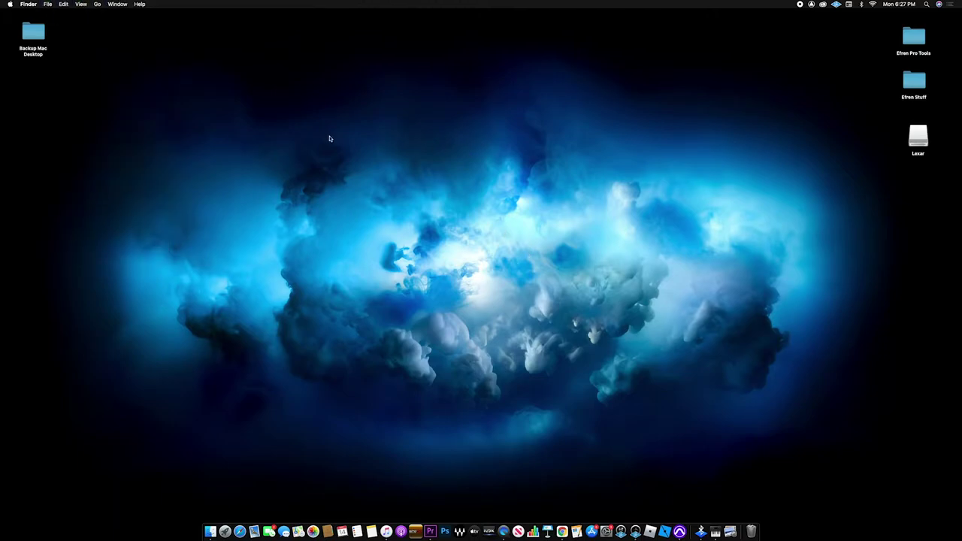
Step: Start creating a new session in Pro Tools and name it Session Practica
click(680, 532)
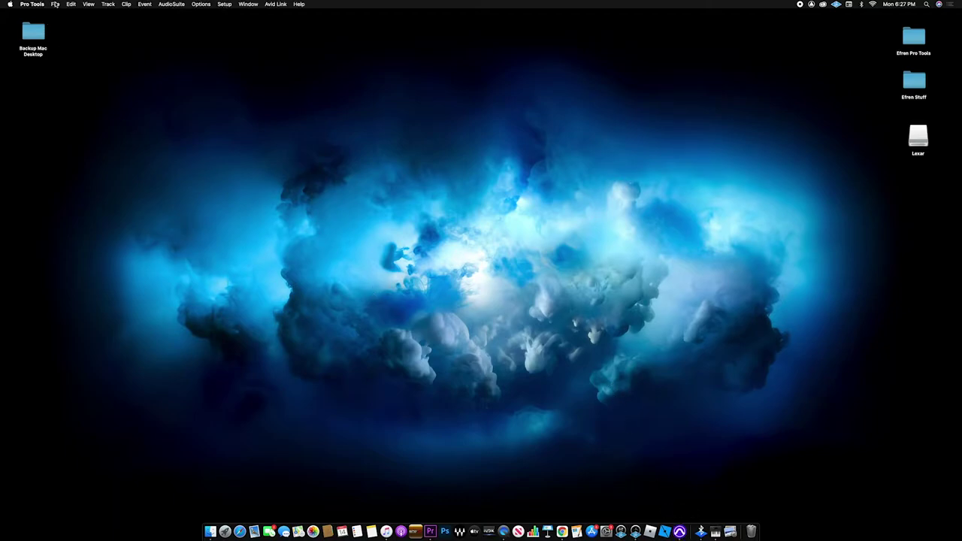
click(55, 5)
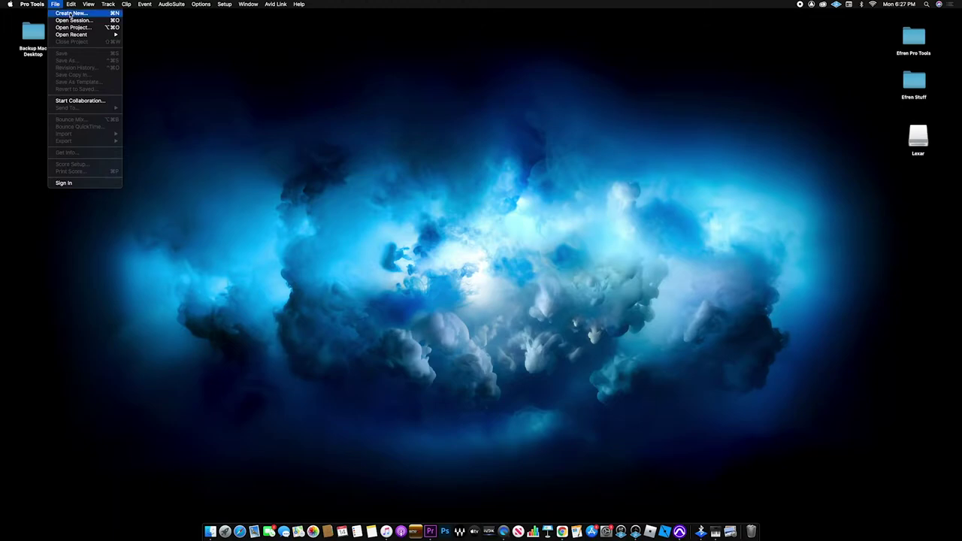
click(70, 14)
drag(509, 110, 556, 115)
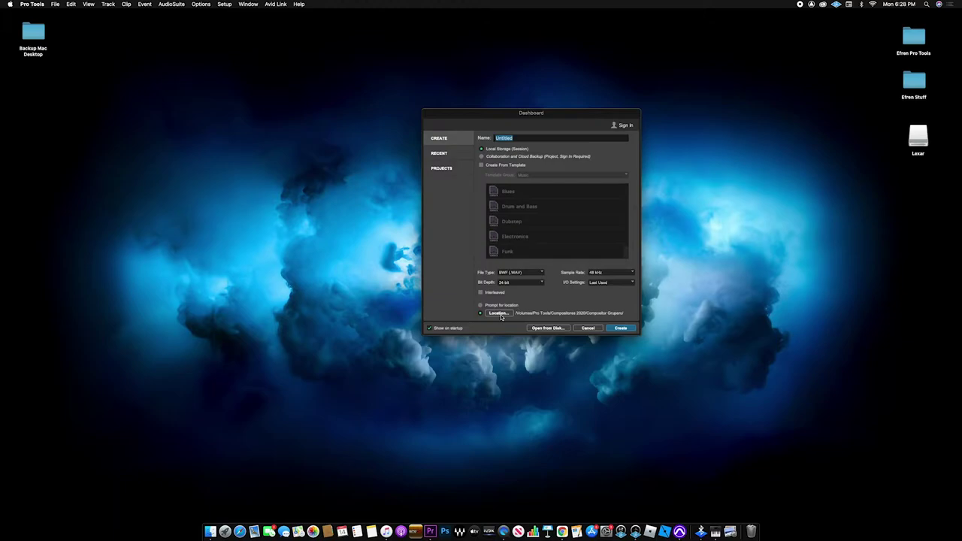
drag(535, 113, 536, 94)
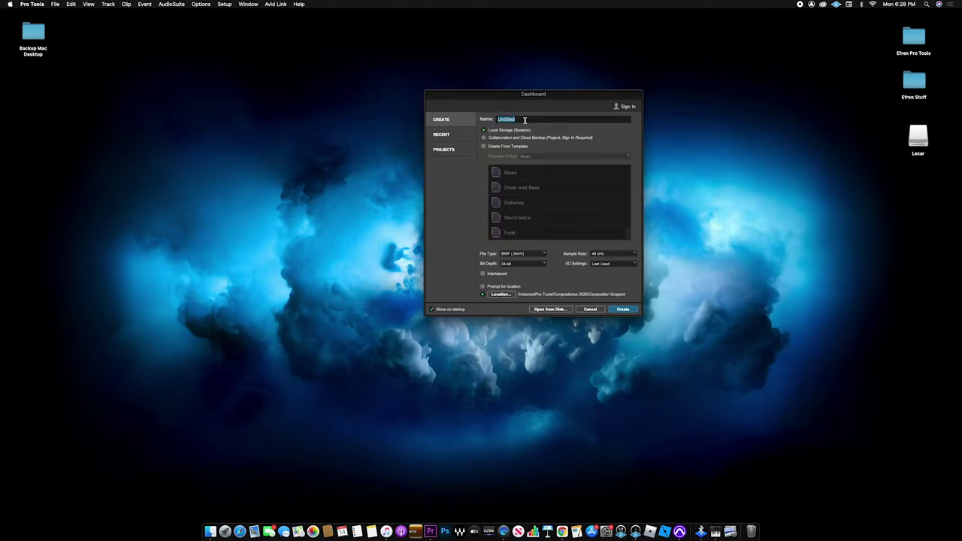
text(Session Practice)
Step: Set the new session's sample rate to 48 kHz and its bit depth to 24-bit
click(608, 257)
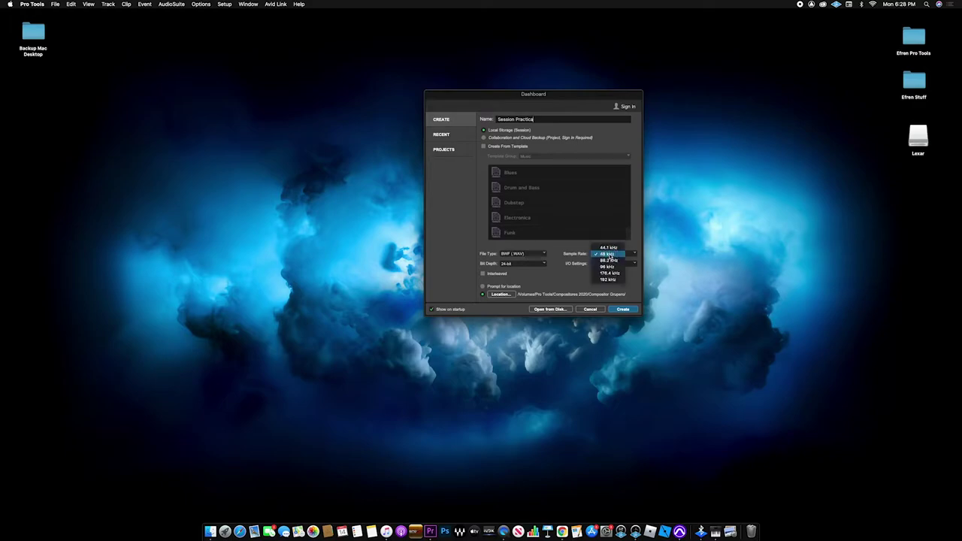
click(616, 255)
click(612, 254)
click(615, 255)
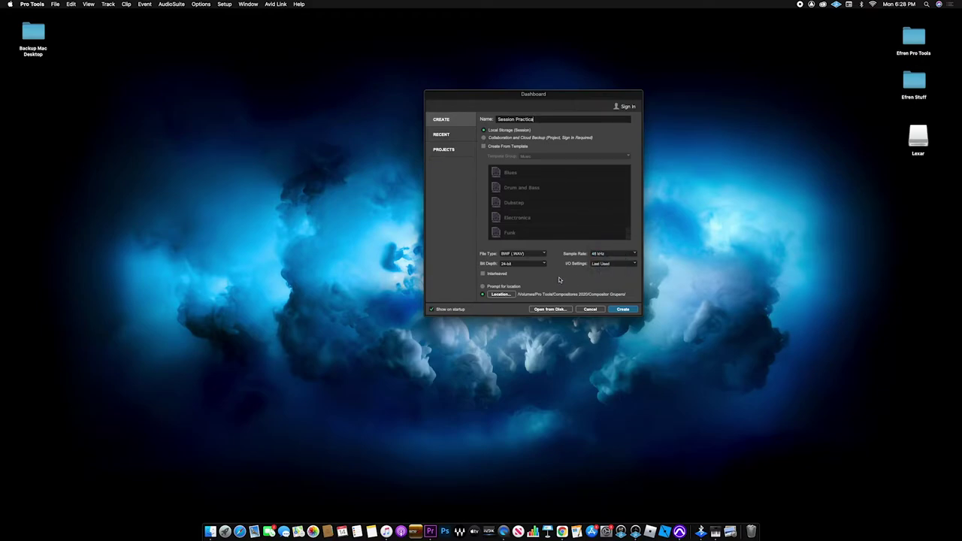
click(517, 265)
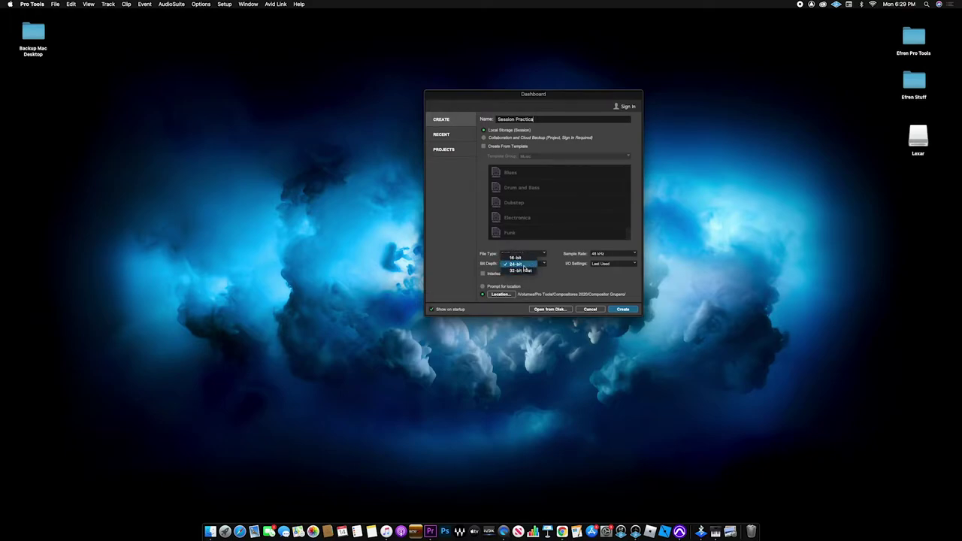
click(523, 266)
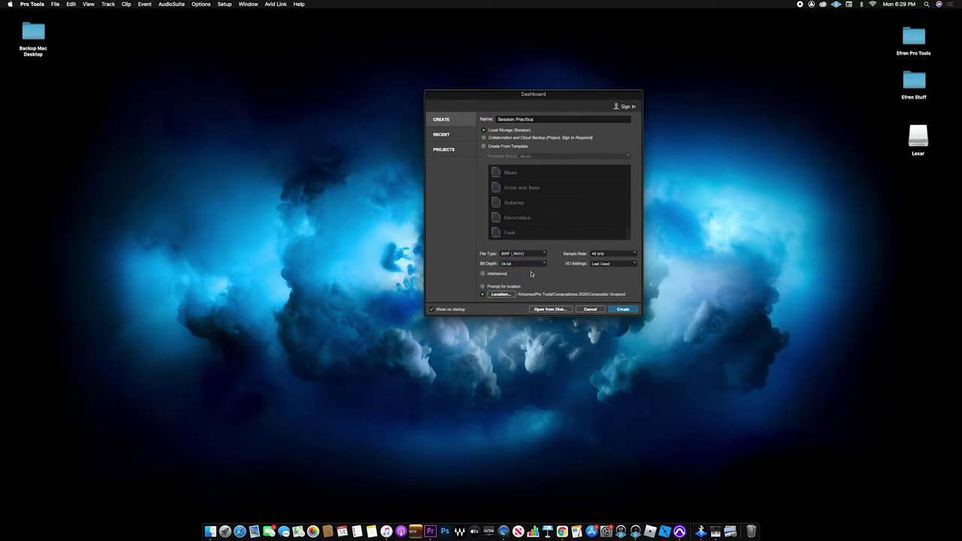
click(521, 264)
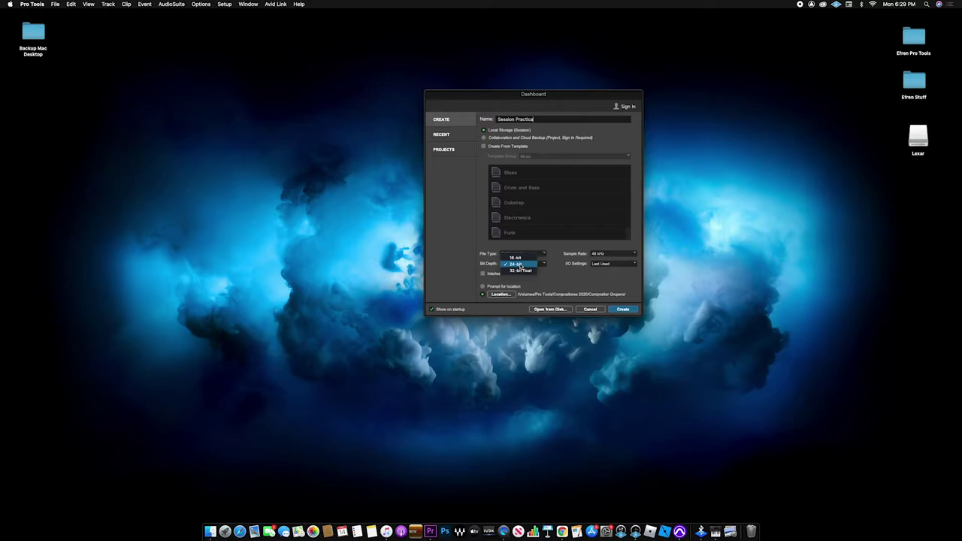
click(517, 264)
Step: Create a folder named Proyecto 1 on the Pro Tools drive while choosing the session's location
drag(529, 97, 515, 88)
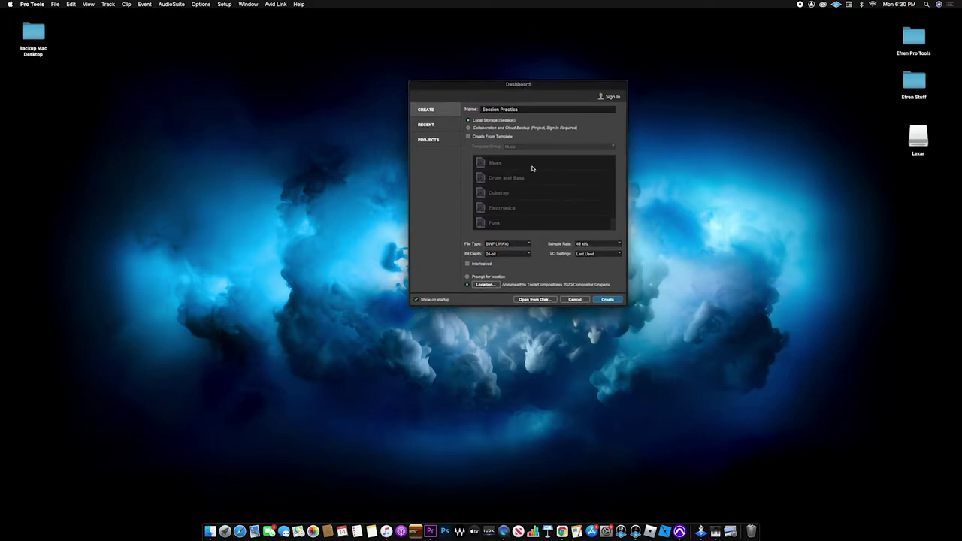
click(486, 286)
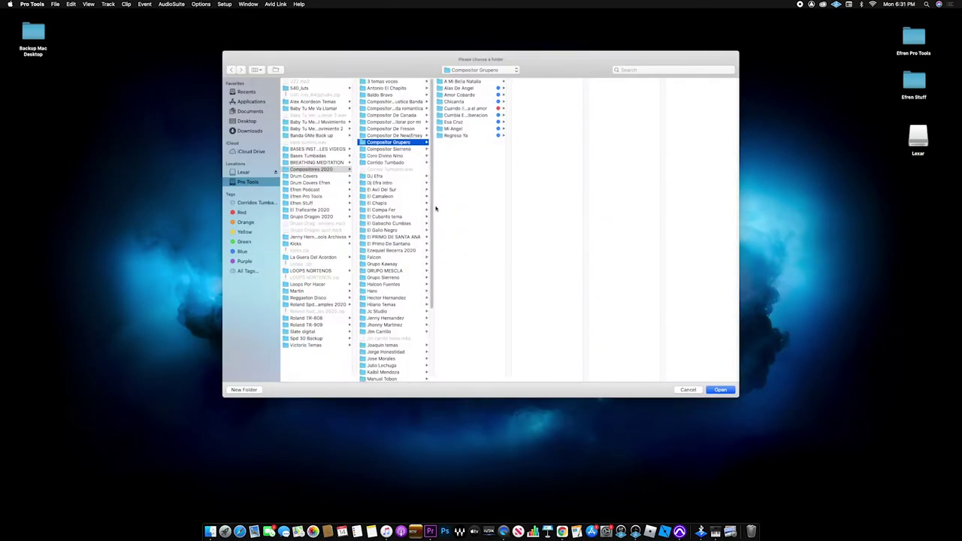
mouse_move(432, 165)
mouse_down()
mouse_move(436, 251)
mouse_move(432, 165)
mouse_up()
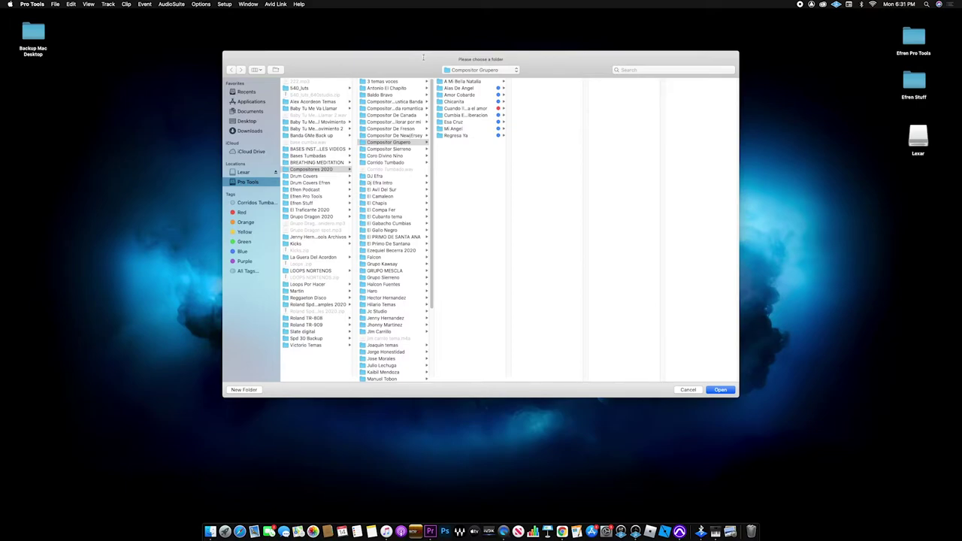
click(259, 183)
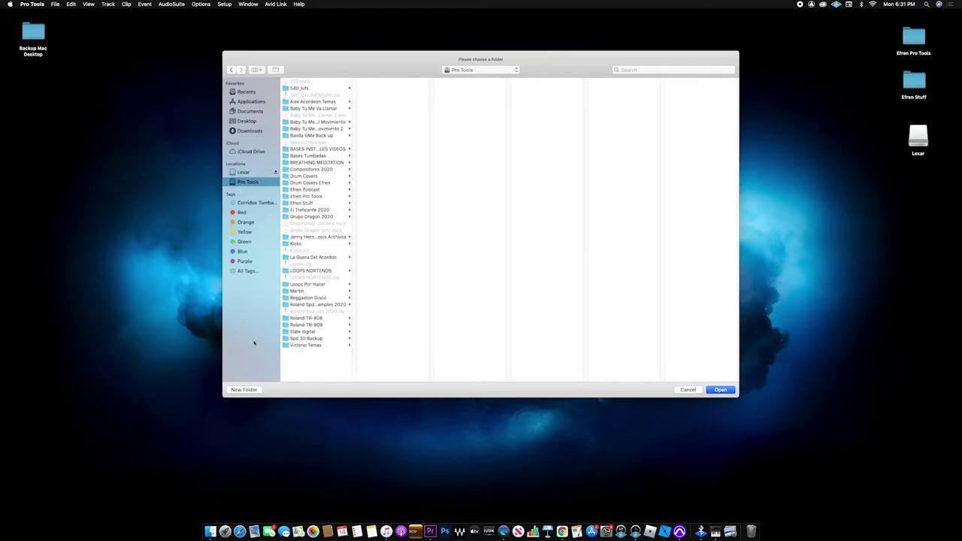
click(244, 389)
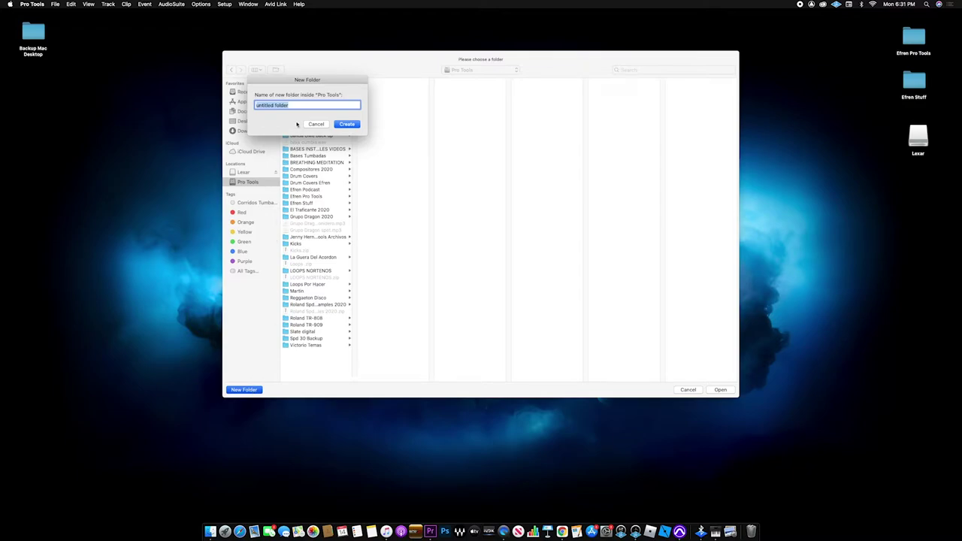
drag(304, 78, 352, 118)
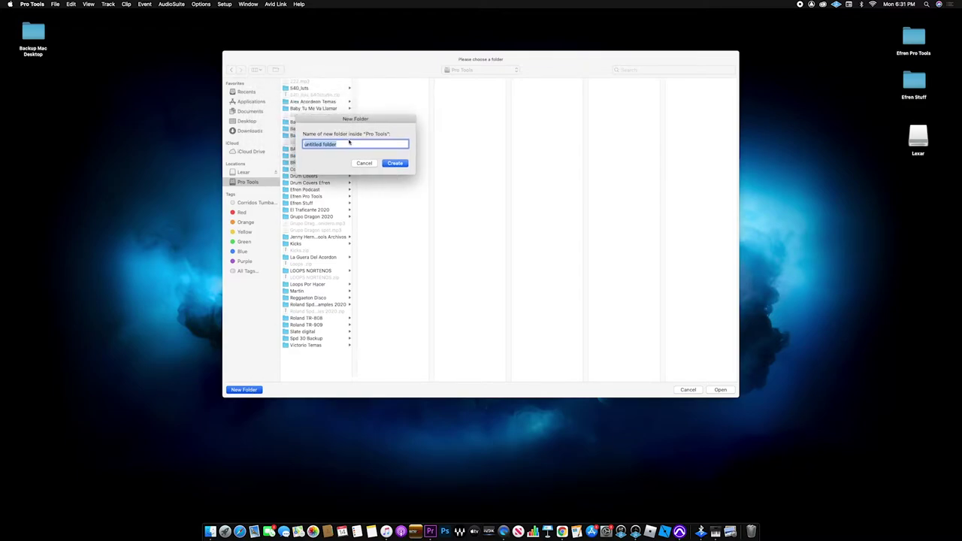
text(Plor)
text(oyecto 1)
click(390, 164)
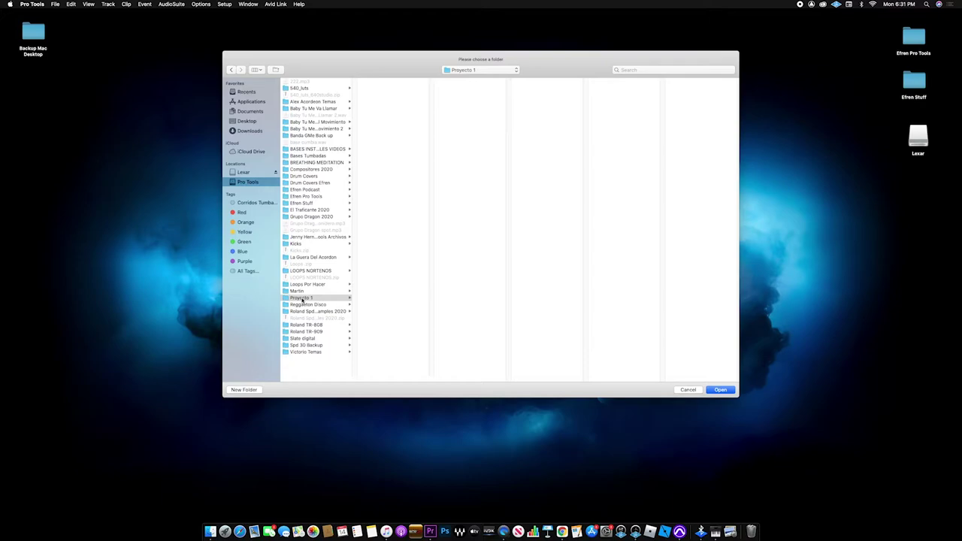
Step: Choose the Proyecto 1 folder as the storage location and create the session
click(302, 299)
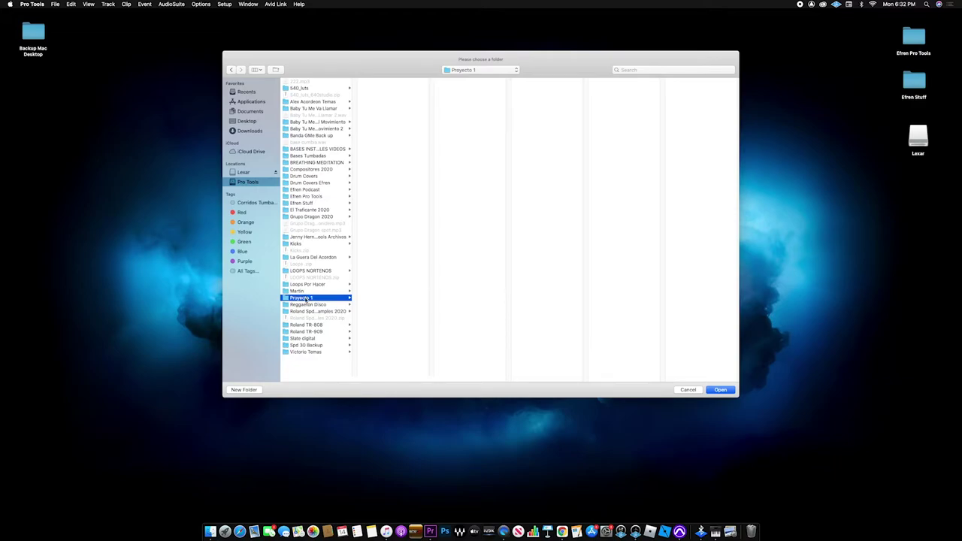
click(719, 390)
click(720, 390)
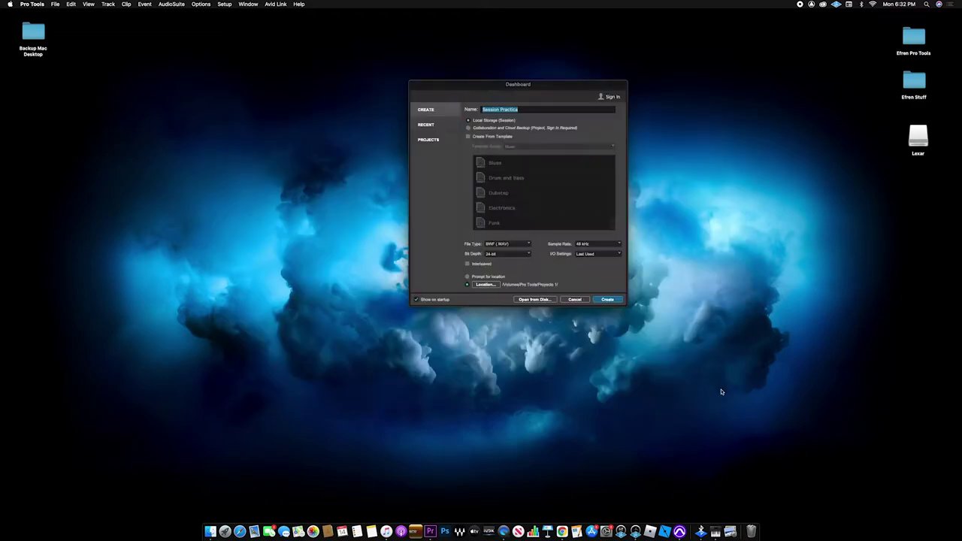
drag(536, 85, 534, 95)
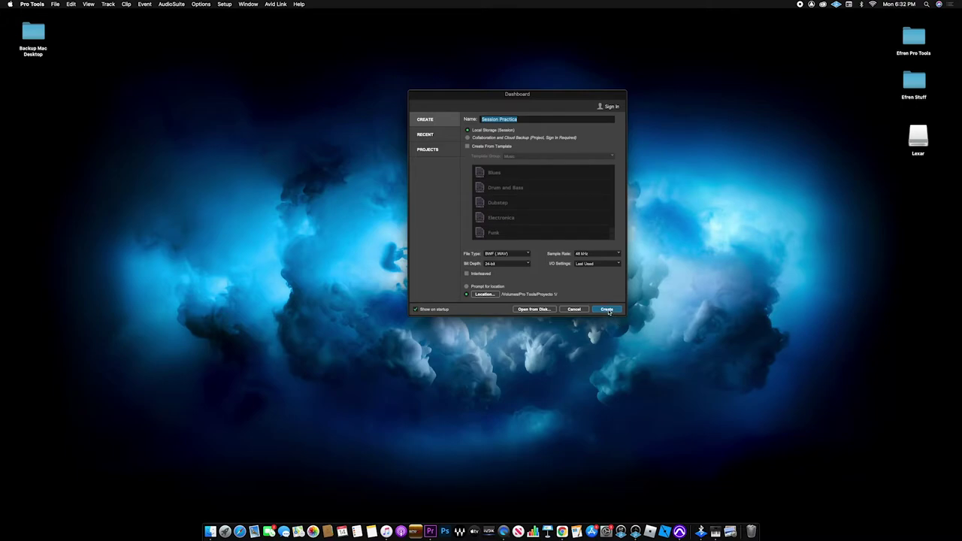
click(608, 310)
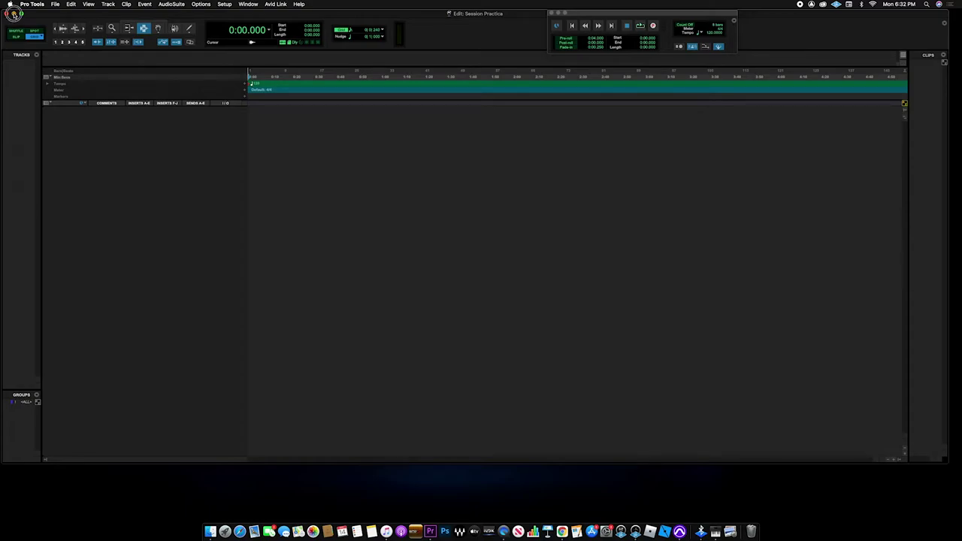
Step: Minimize the session's Edit window and examine in Finder the contents of the Session Practica folder inside Proyecto 1 on the Pro Tools drive
click(13, 15)
double_click(912, 74)
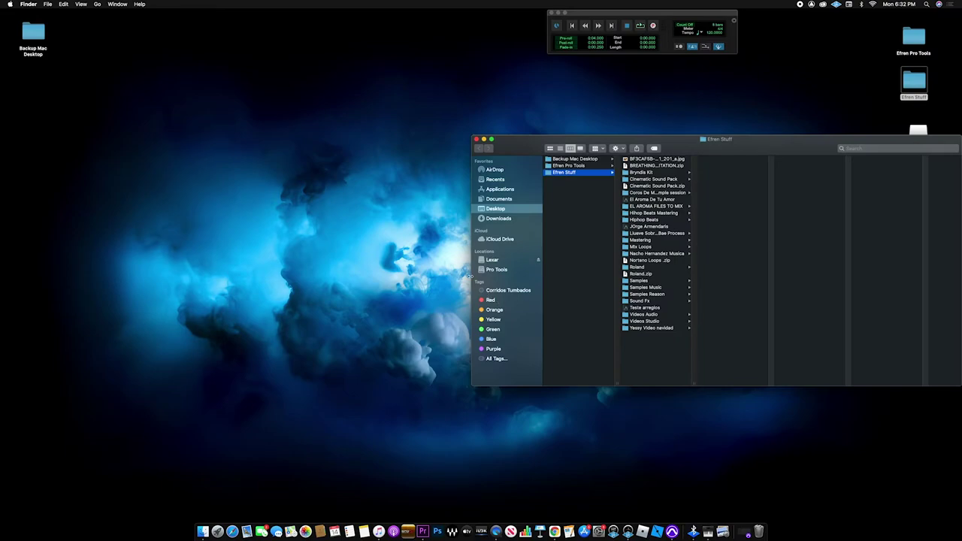
click(499, 271)
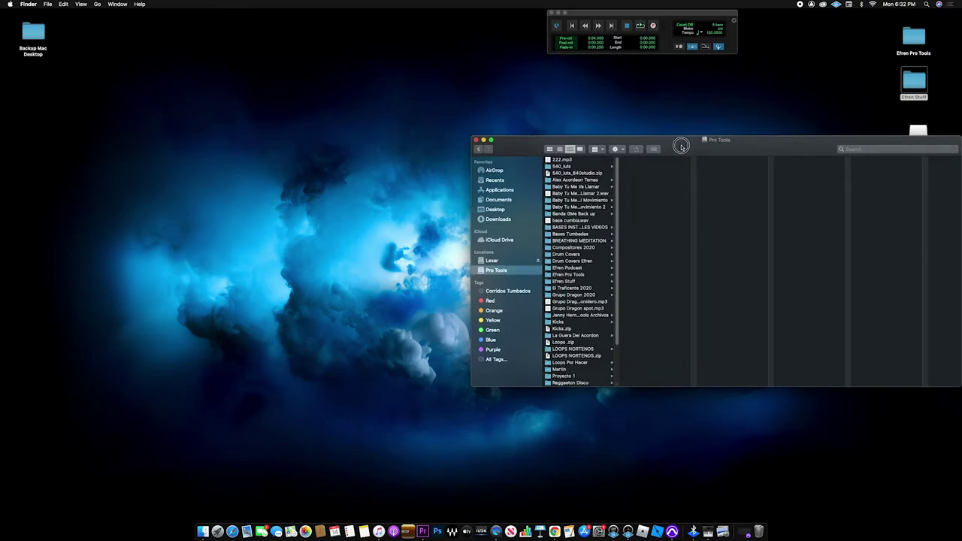
drag(678, 142, 474, 85)
drag(415, 328, 467, 325)
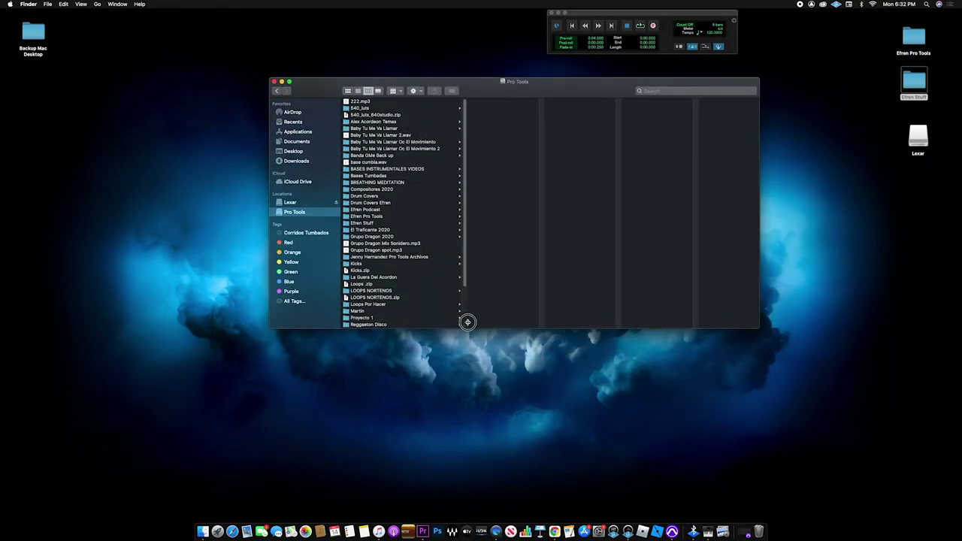
click(364, 319)
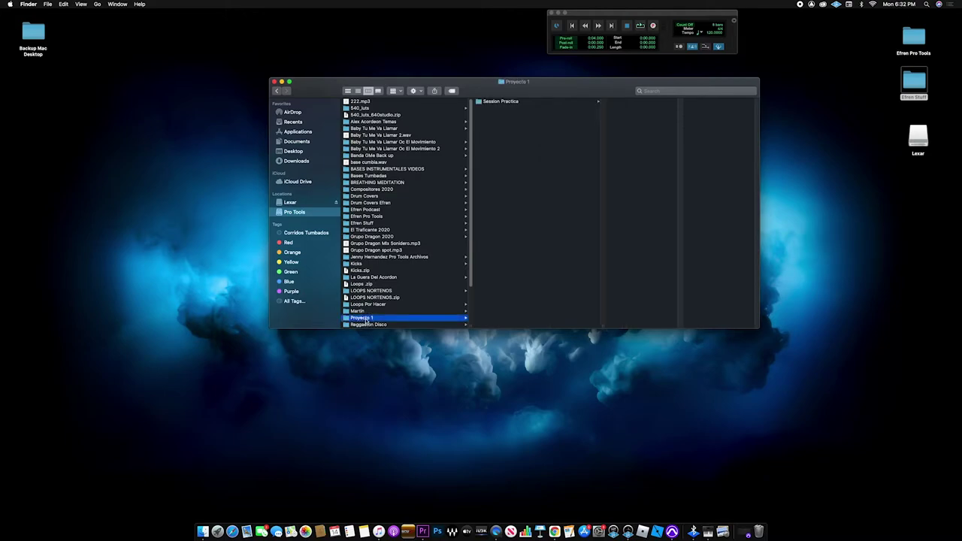
click(493, 102)
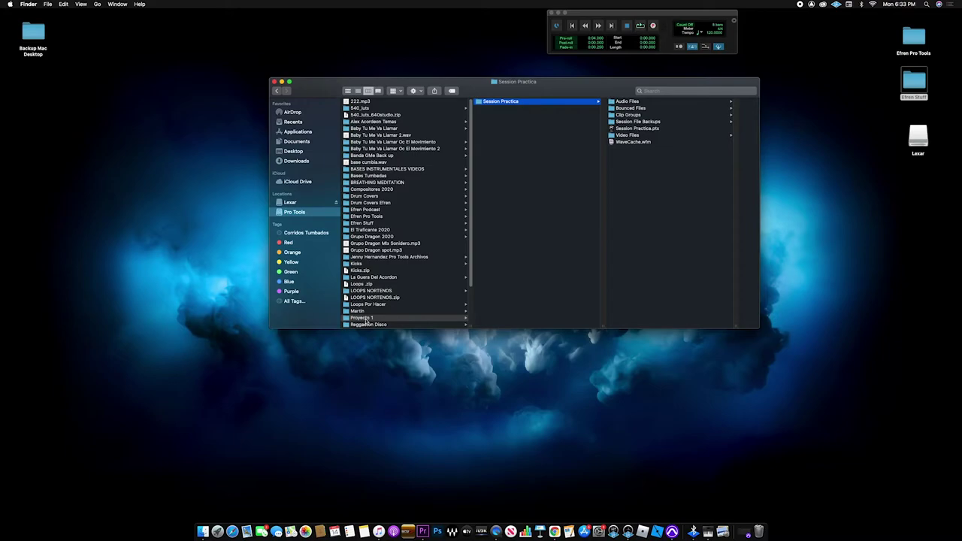
click(274, 81)
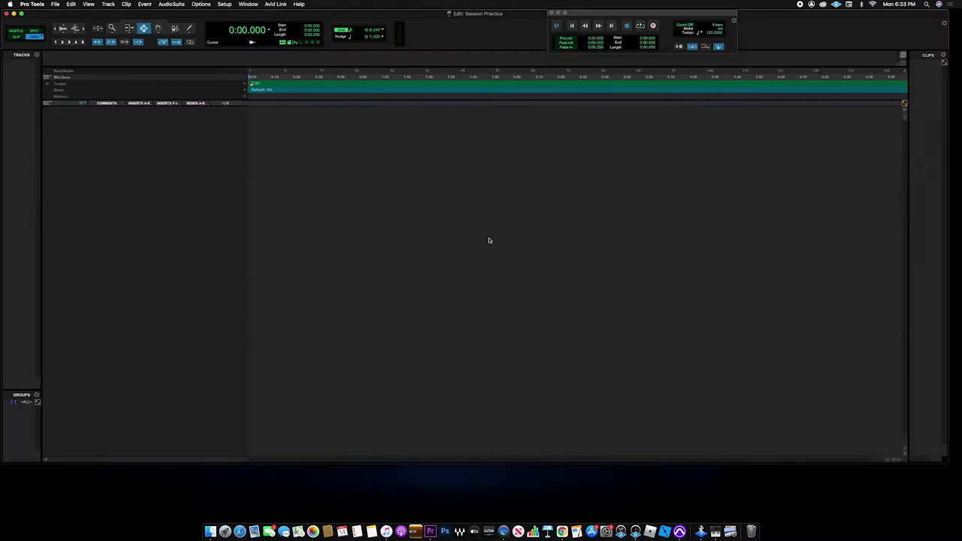
click(405, 14)
click(400, 15)
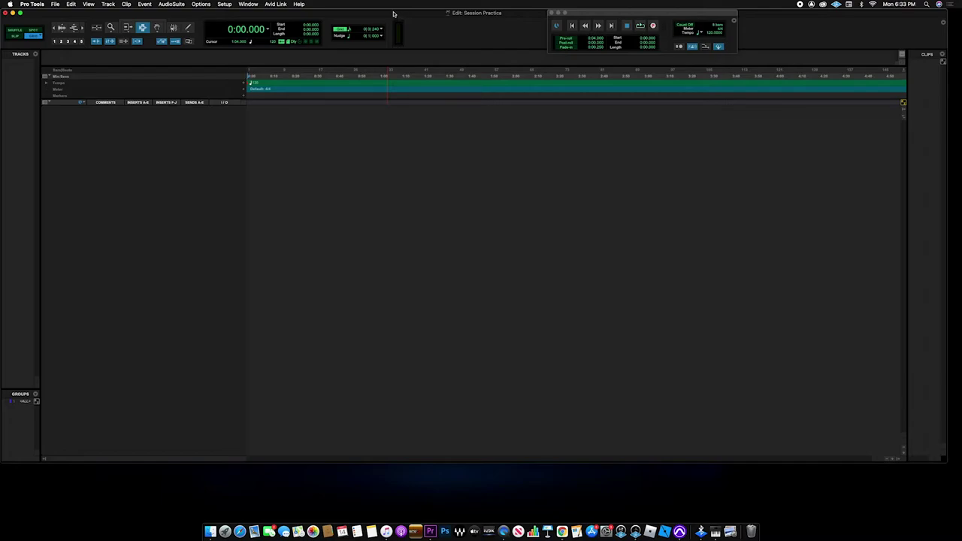
Step: Create a click track in the session
click(109, 5)
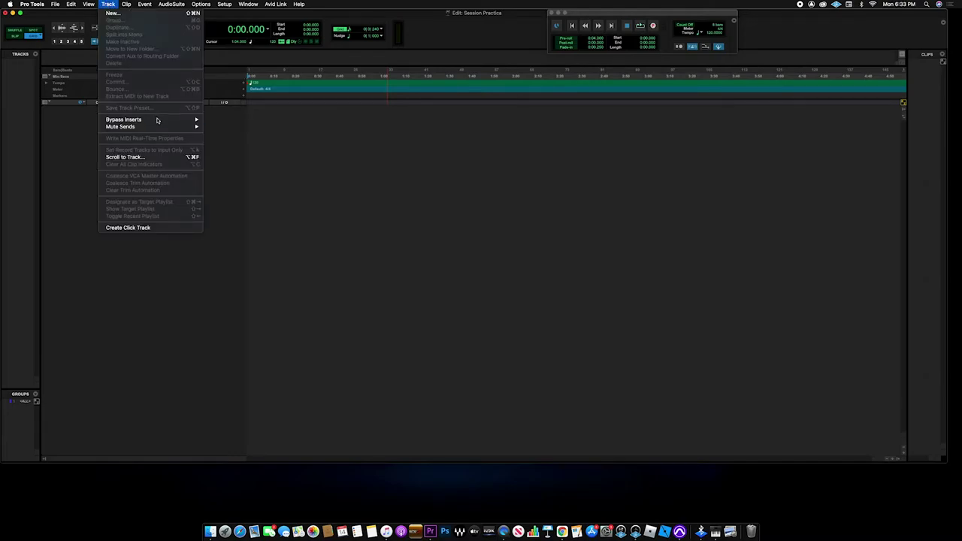
click(203, 112)
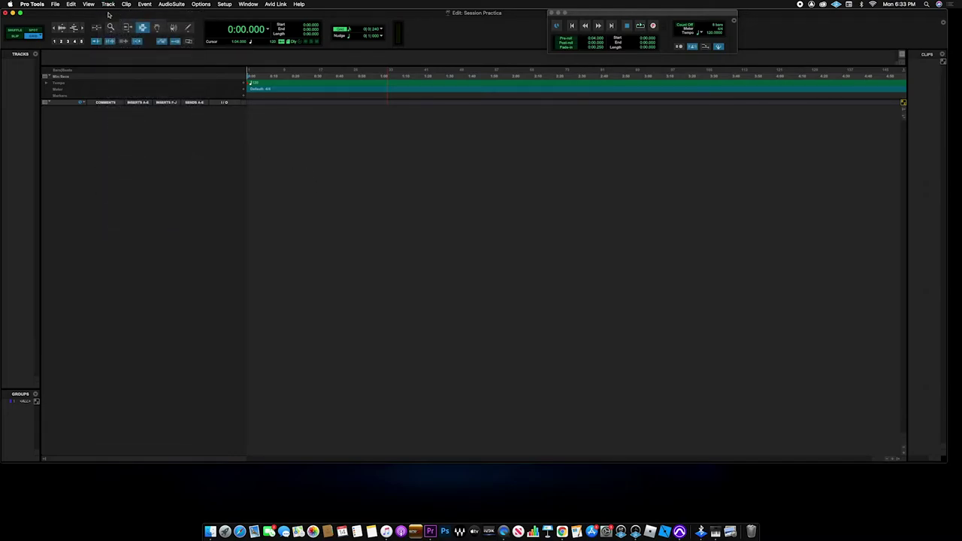
click(111, 5)
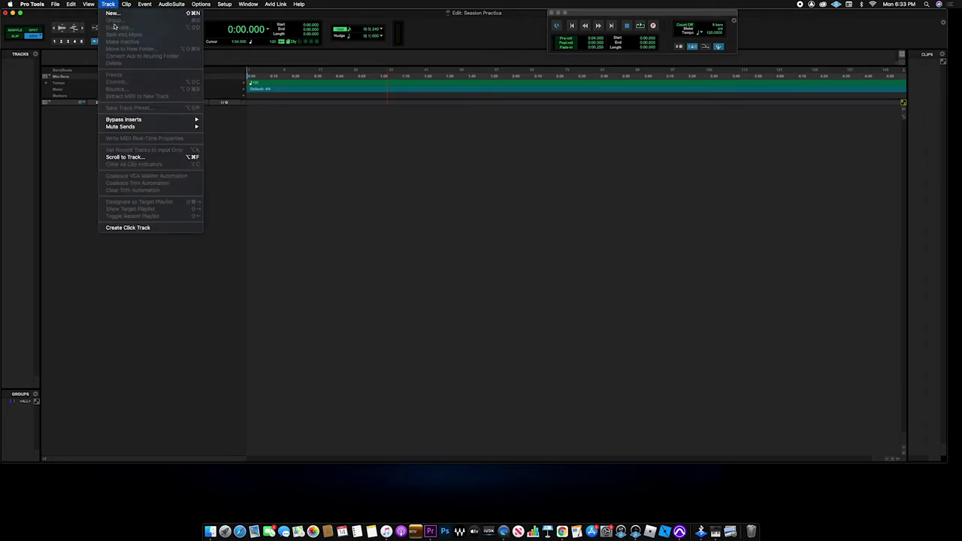
click(151, 229)
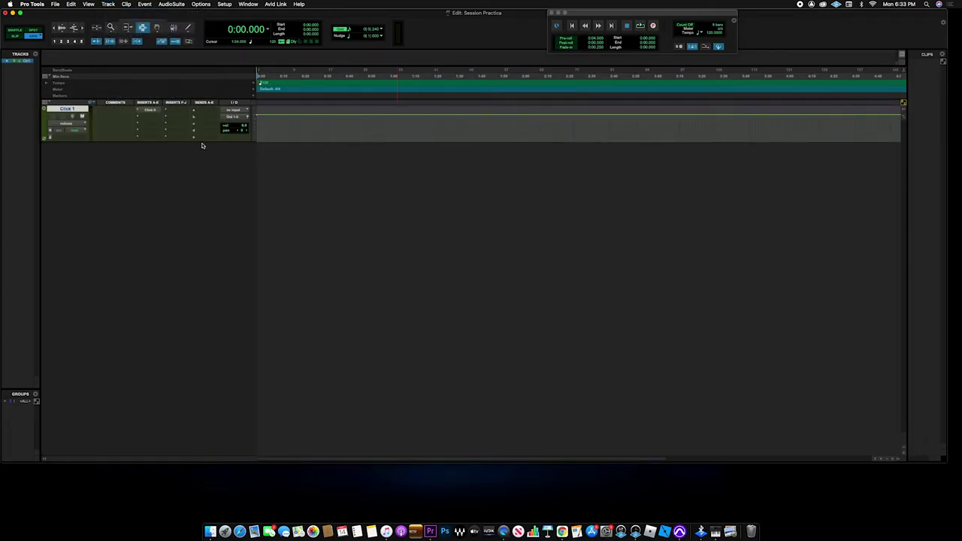
Step: Lower the click track's volume to about -14 dB and return the playback position to the session start
mouse_move(237, 126)
mouse_down()
mouse_move(239, 136)
mouse_move(238, 126)
mouse_up()
click(275, 125)
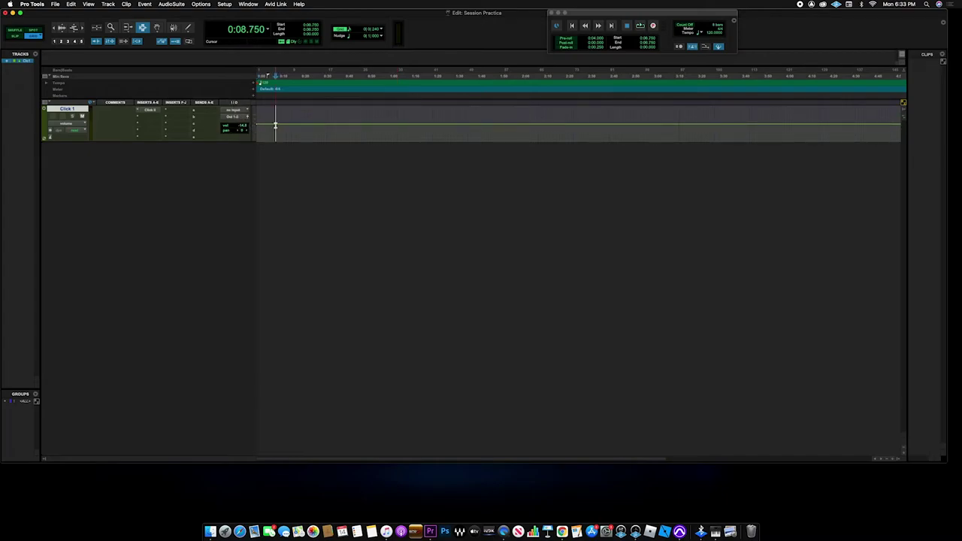
key(Return)
Step: Browse the plug-in categories available for an empty insert on the click track
click(149, 122)
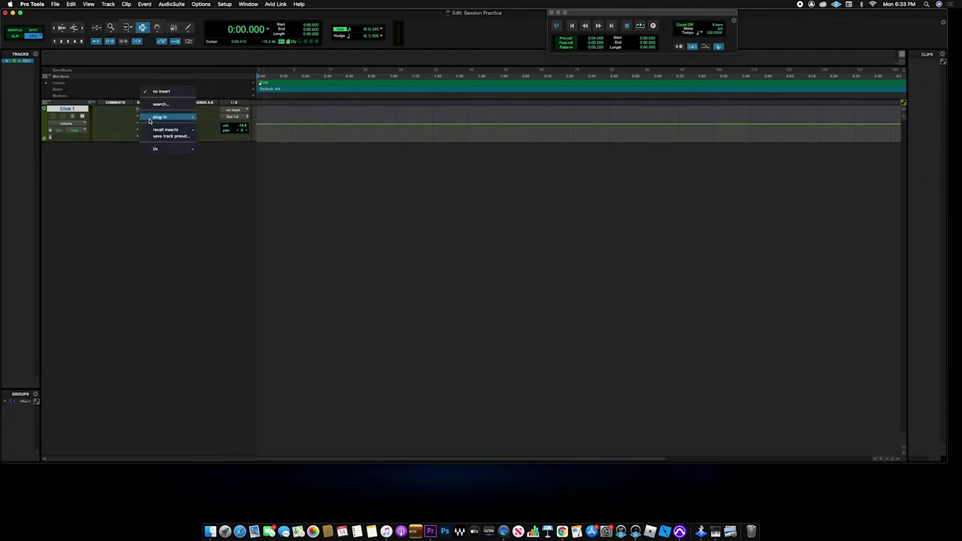
mouse_move(179, 122)
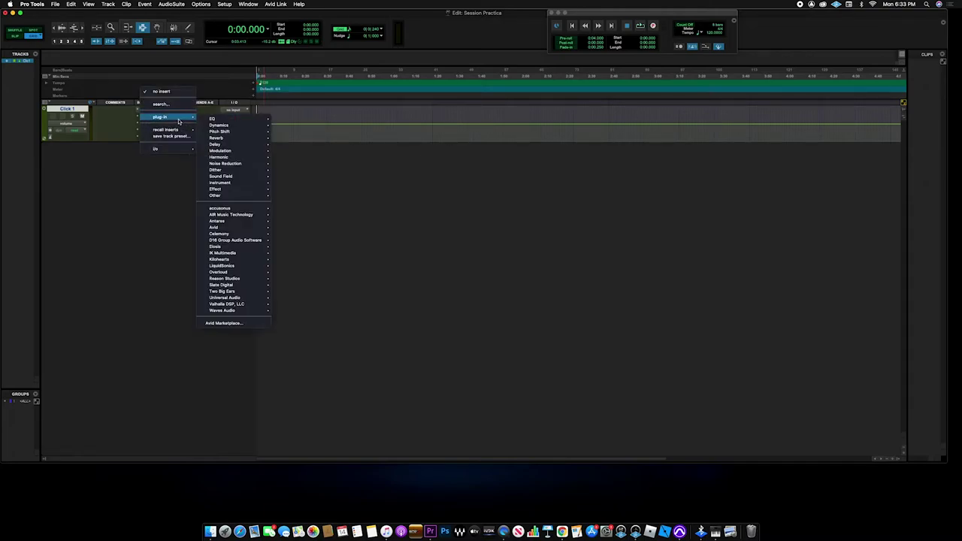
click(319, 141)
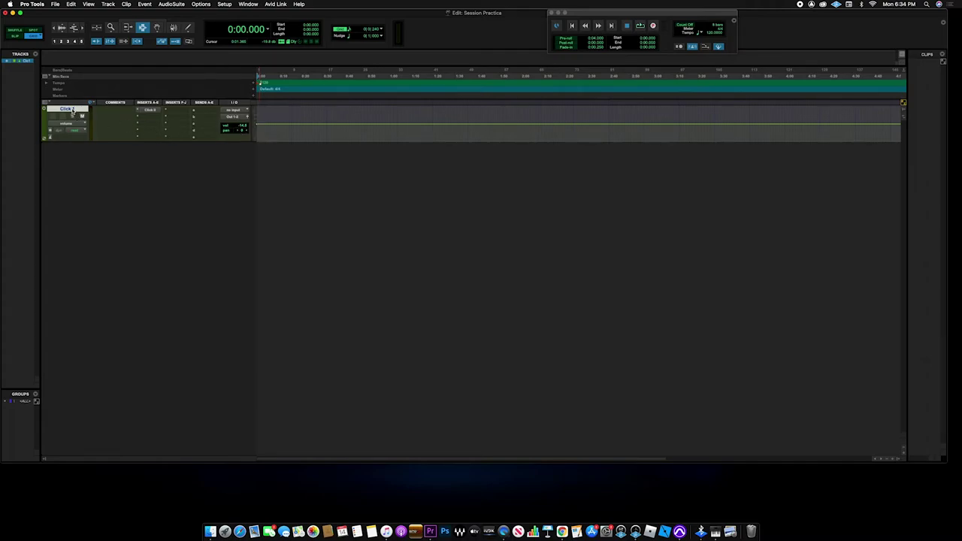
Step: Increase the click track's height and play the click from the session start
drag(188, 142, 193, 155)
click(271, 128)
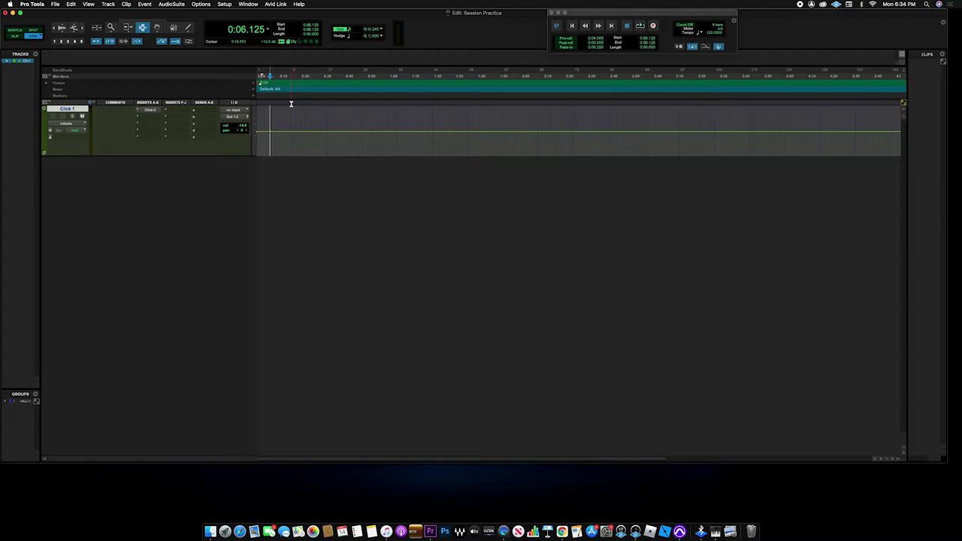
click(270, 120)
key(Return)
key(space)
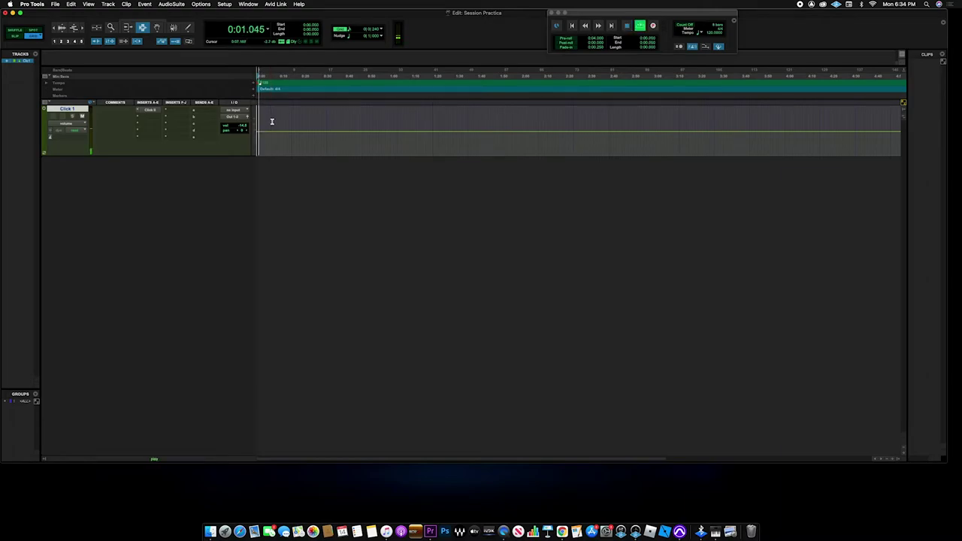
key(space)
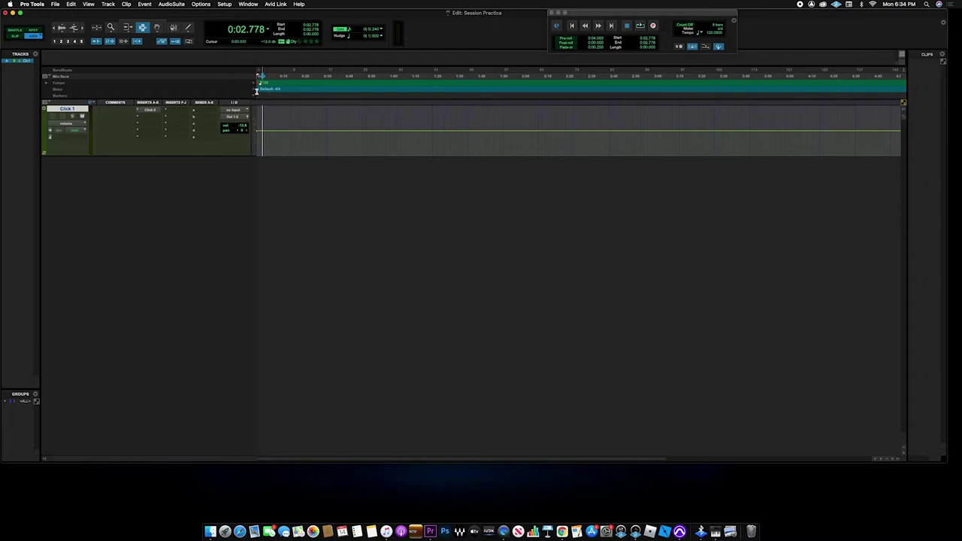
double_click(259, 83)
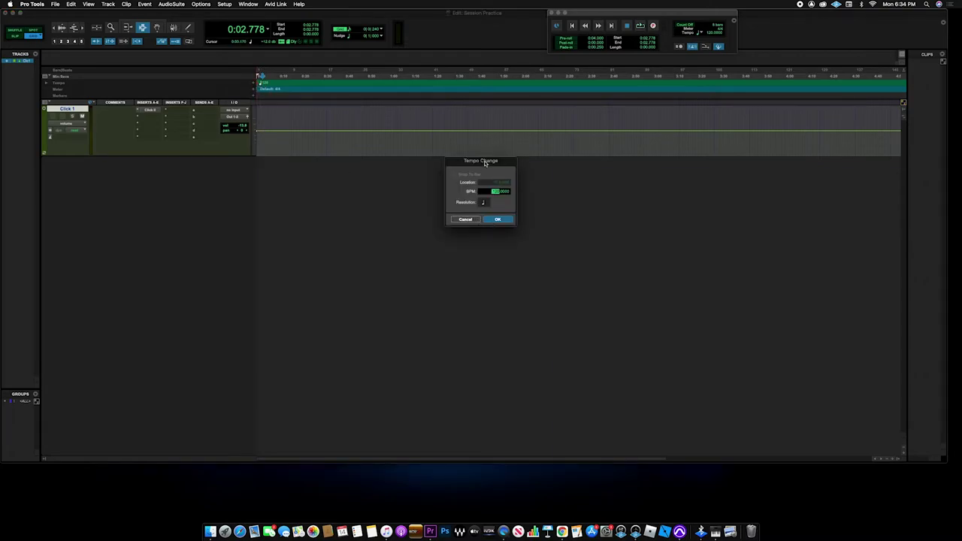
drag(485, 163, 459, 135)
click(441, 192)
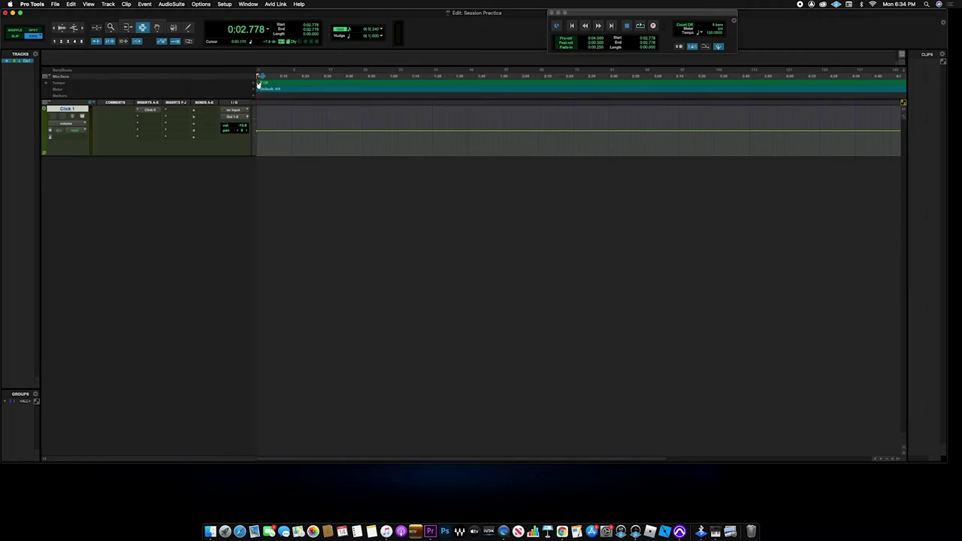
Step: Set the session's initial tempo to 96 BPM and play the click from the start at that speed
double_click(260, 83)
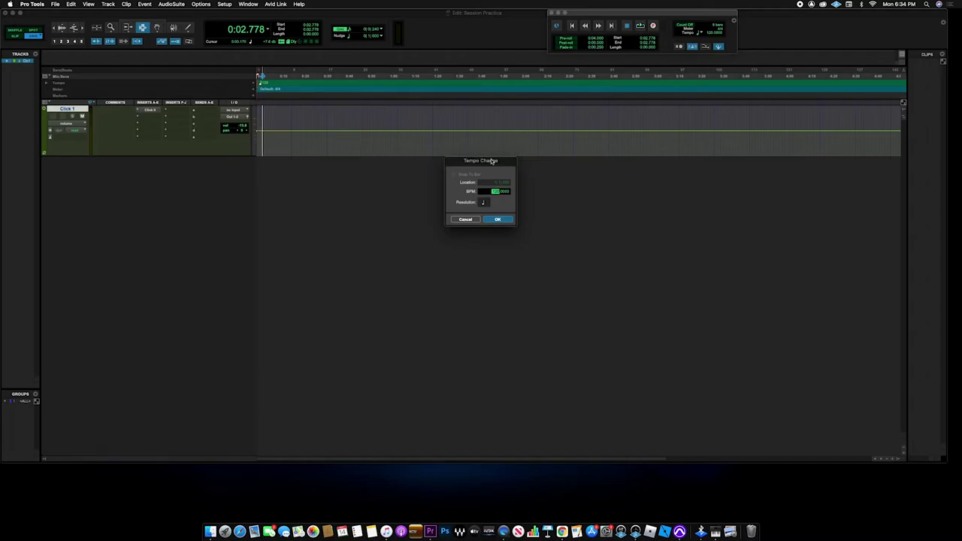
drag(490, 163, 496, 129)
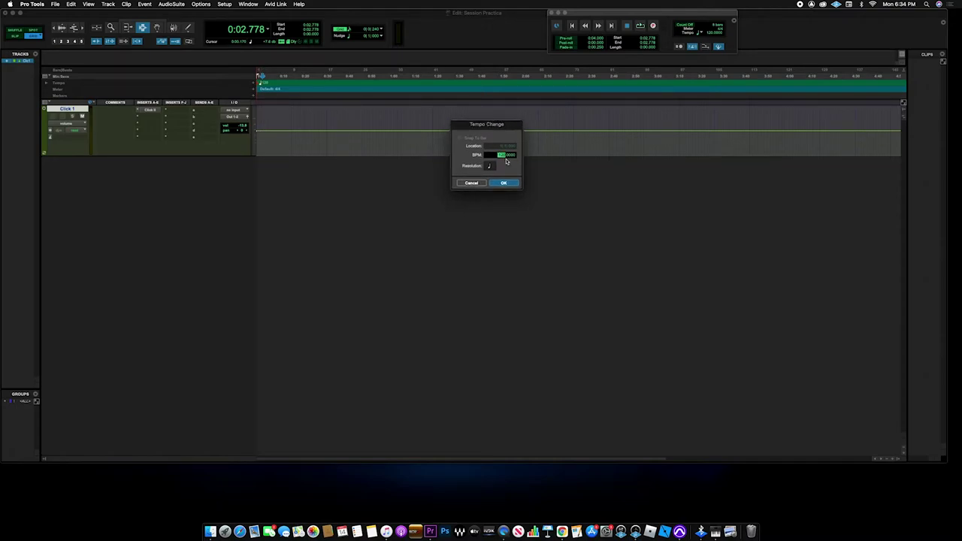
text(96)
click(505, 185)
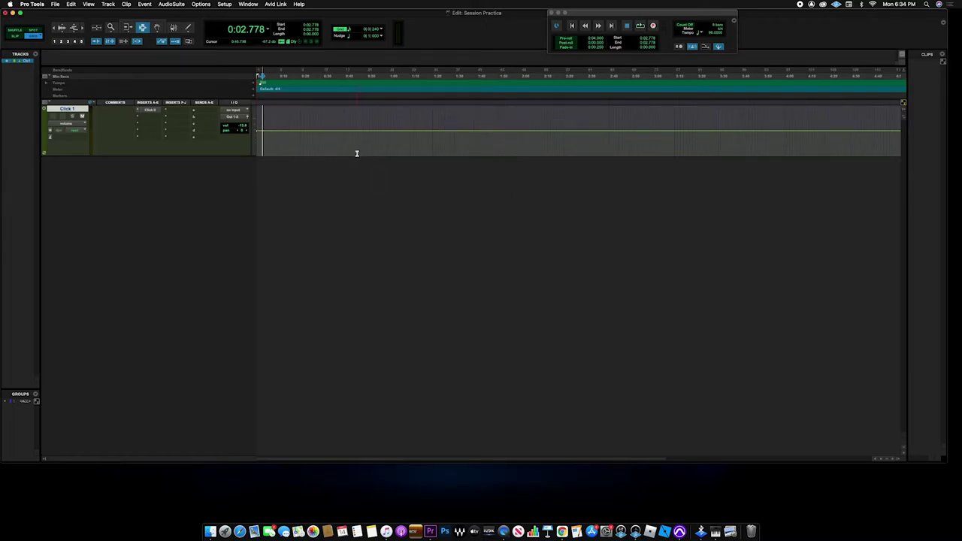
key(Return)
key(space)
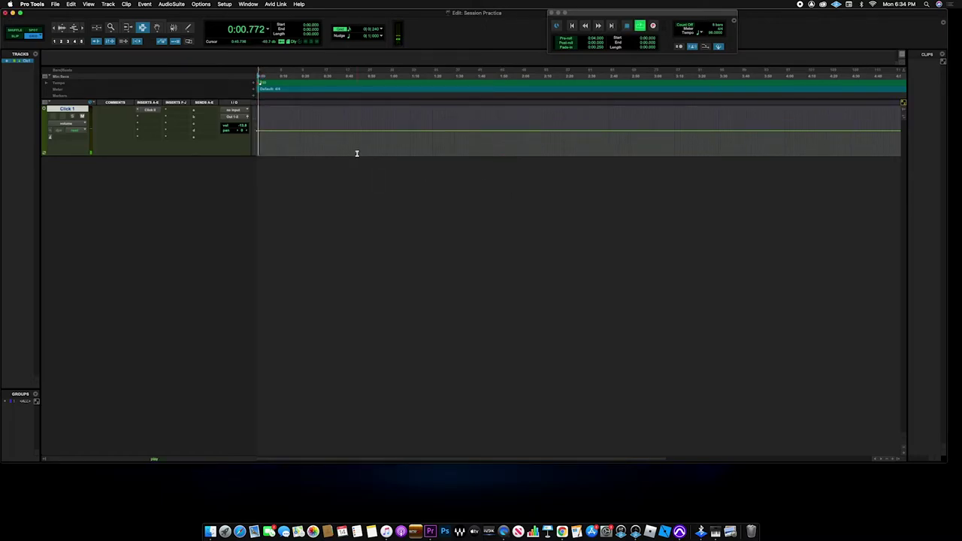
key(space)
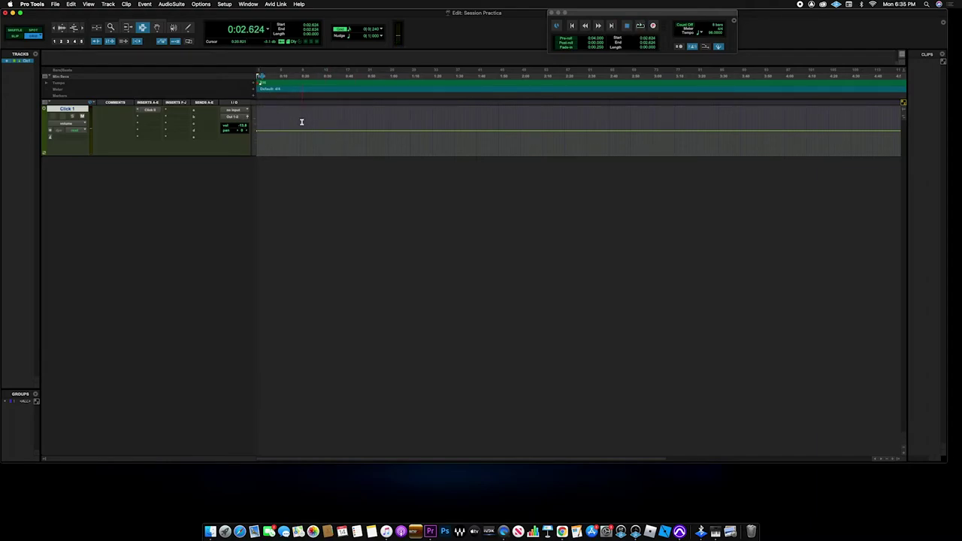
Step: Apply a meter change to 2/4 with Snap To Bar enabled
click(254, 91)
drag(480, 158, 460, 138)
click(465, 168)
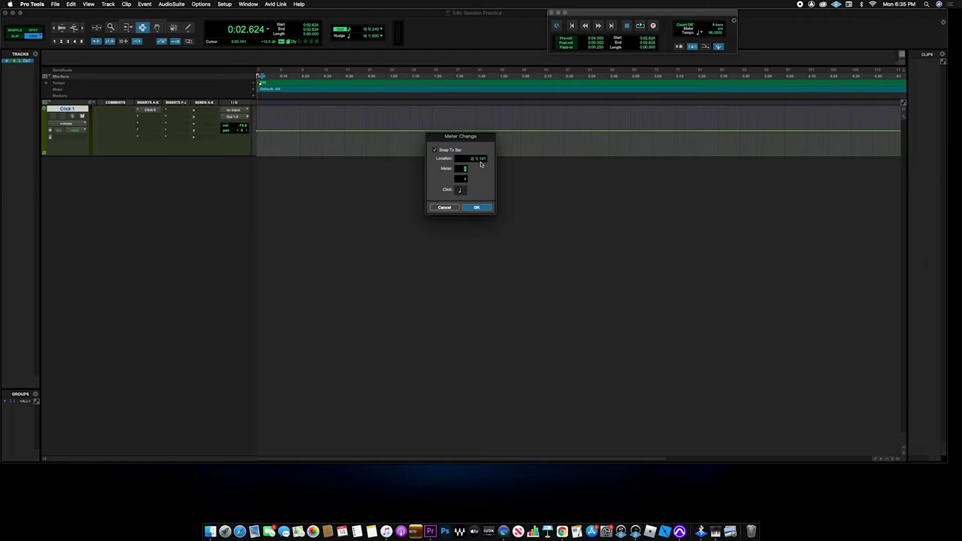
click(476, 207)
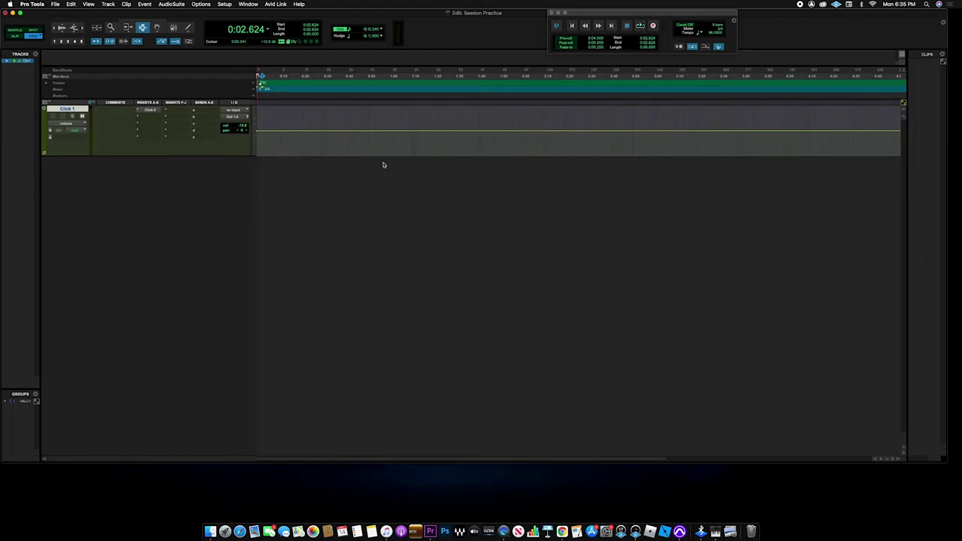
Step: Play the click twice from the session start to hear the 2/4 meter
key(Return)
key(space)
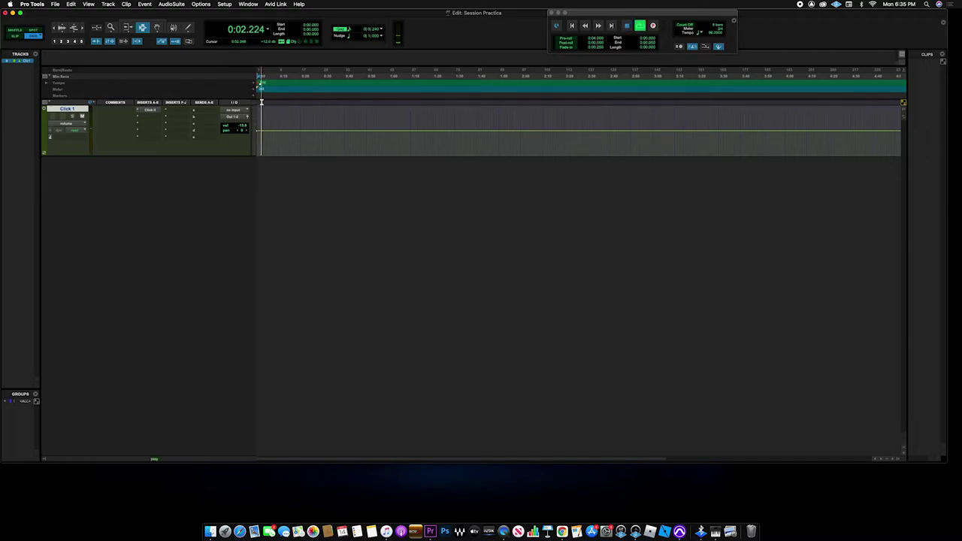
key(space)
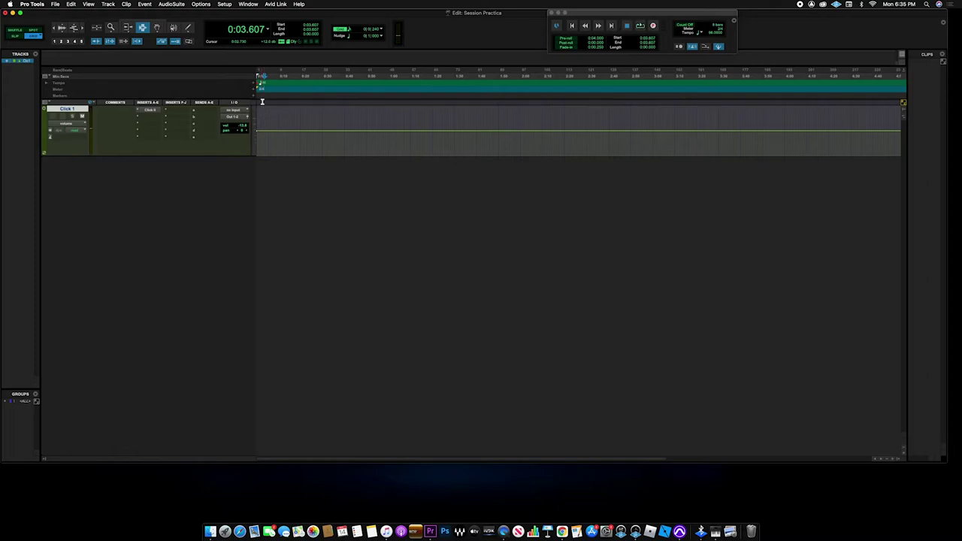
key(Return)
key(space)
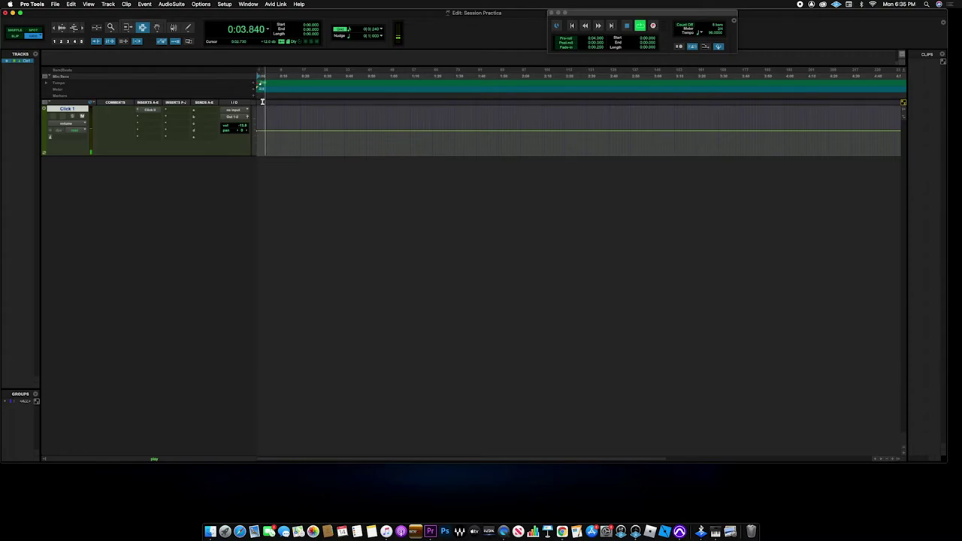
key(space)
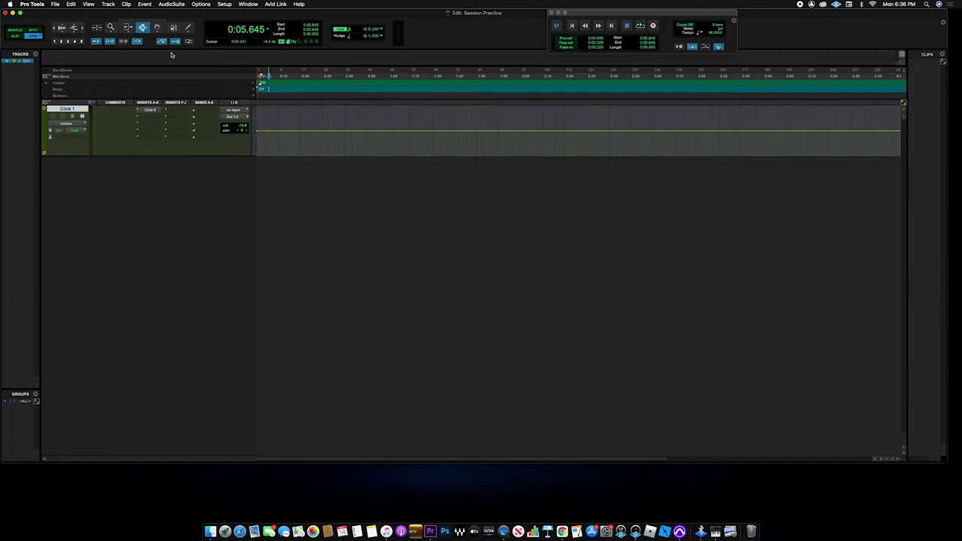
Step: Begin setting up one new track and keep its channel format as Mono
click(109, 5)
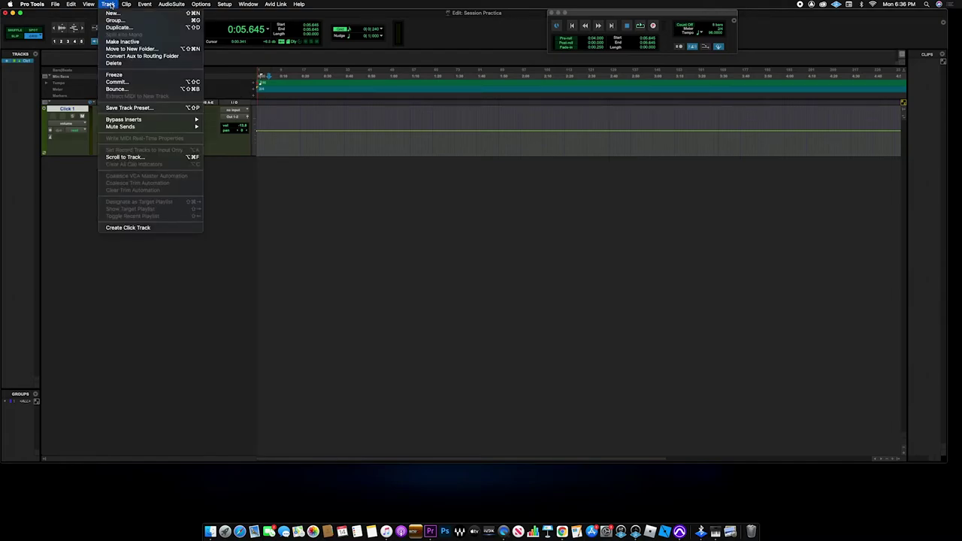
click(111, 15)
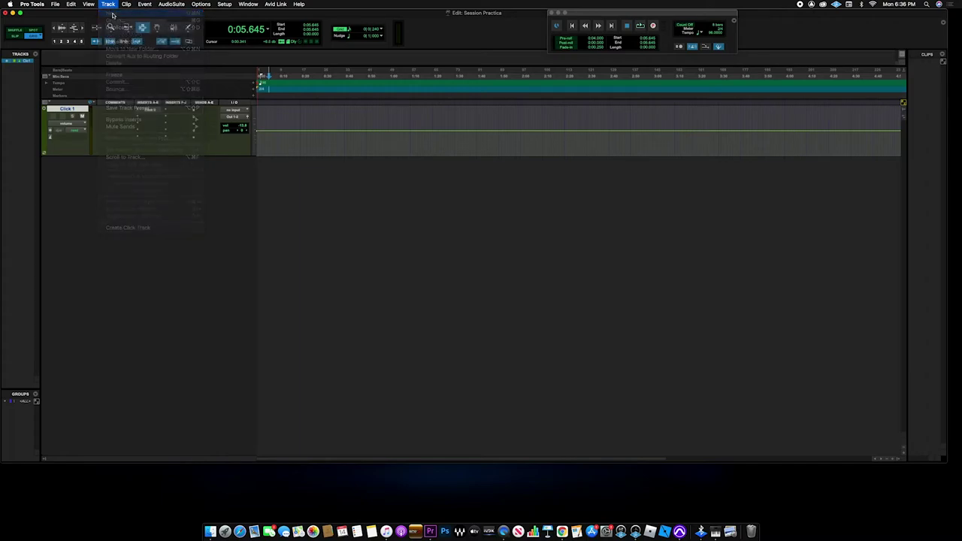
drag(467, 173, 429, 109)
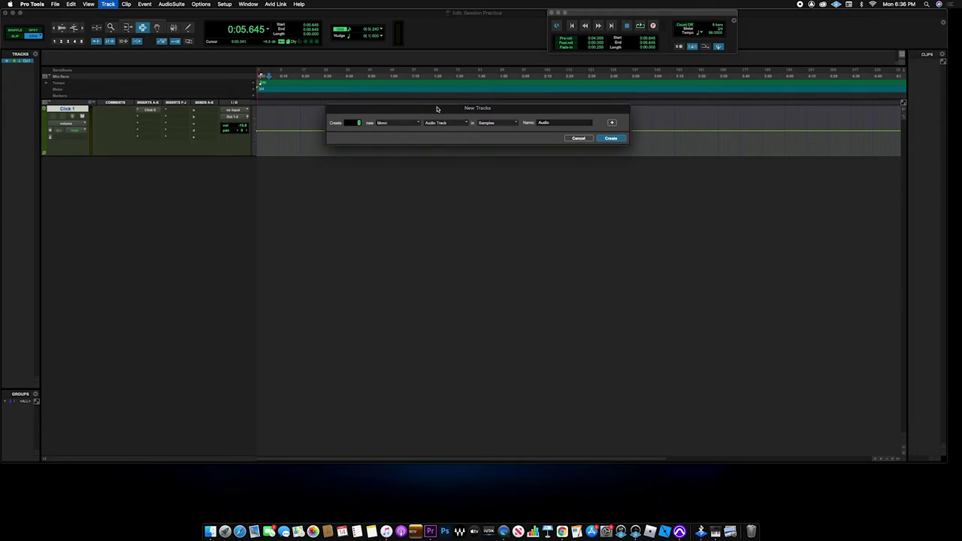
drag(436, 109, 436, 105)
click(404, 118)
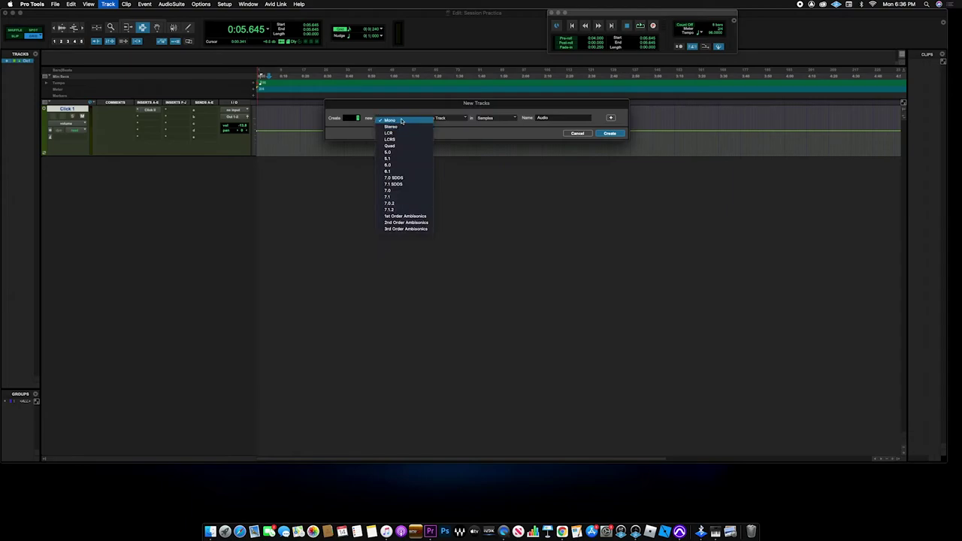
click(401, 121)
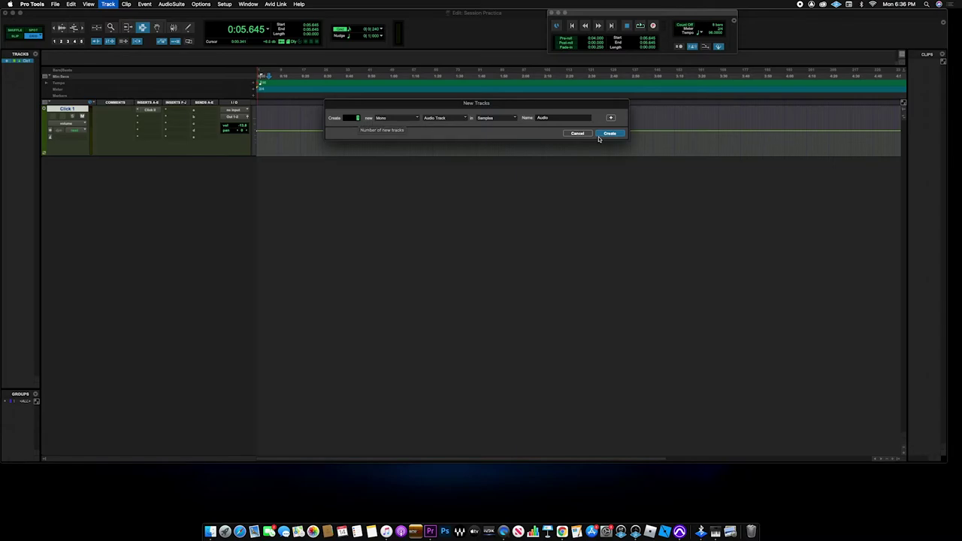
drag(557, 97, 556, 101)
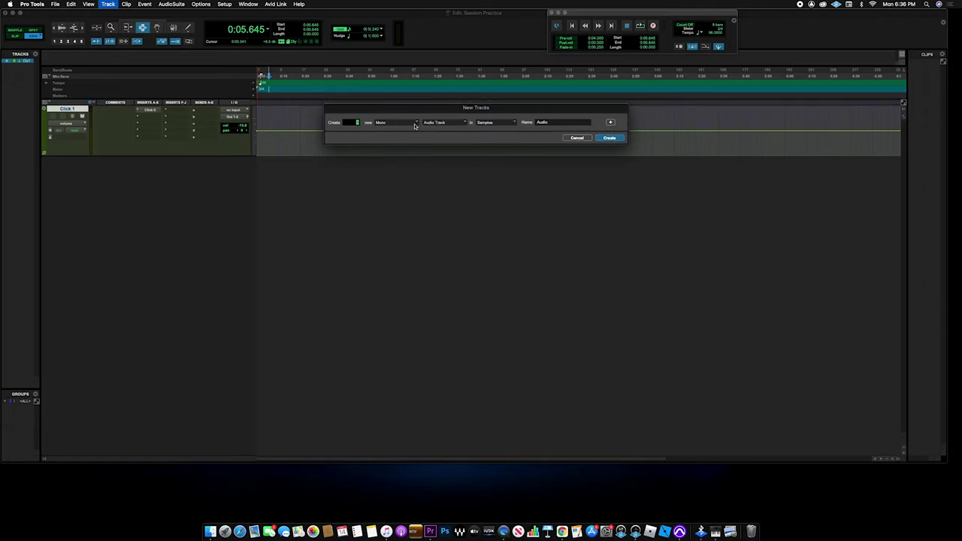
Step: Review the track type and timebase options for the new track, keeping Audio Track and Samples
click(450, 124)
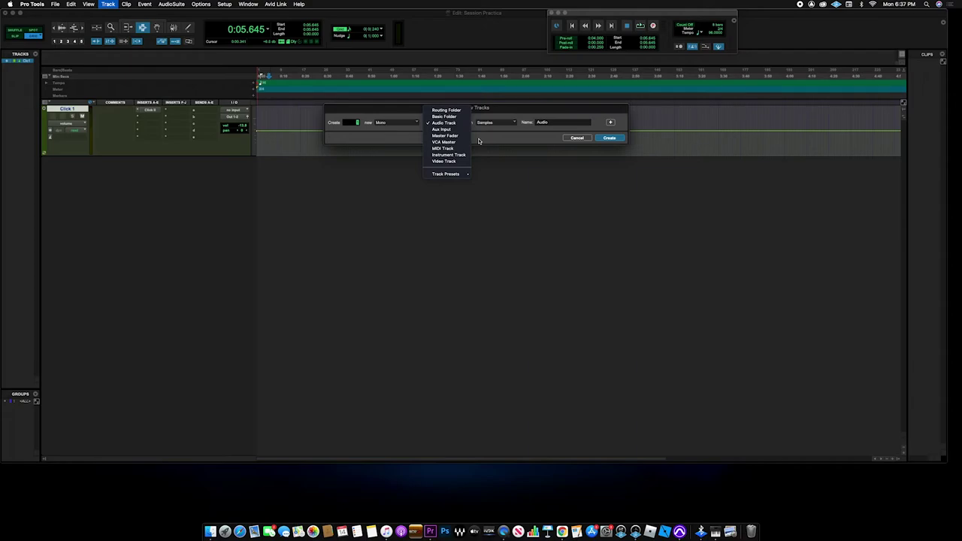
click(478, 140)
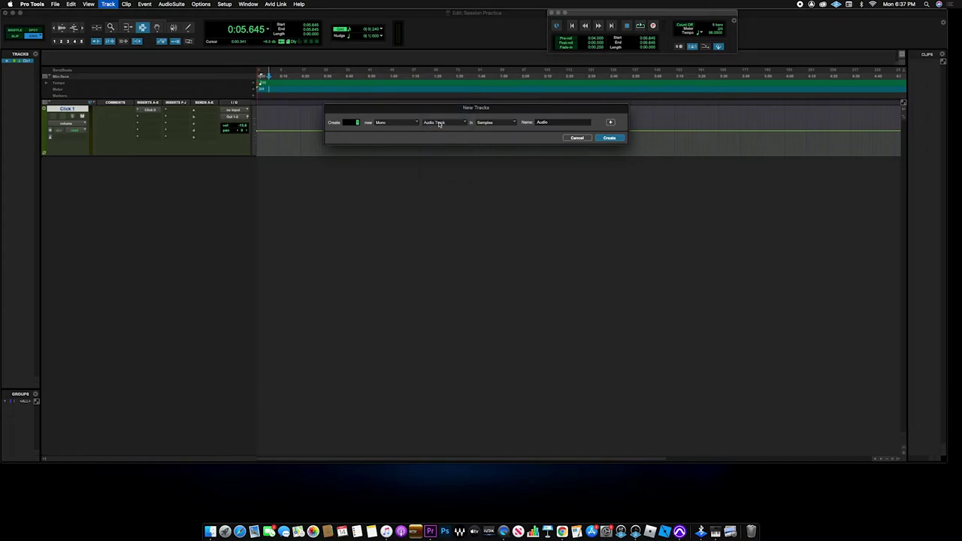
drag(443, 110, 431, 105)
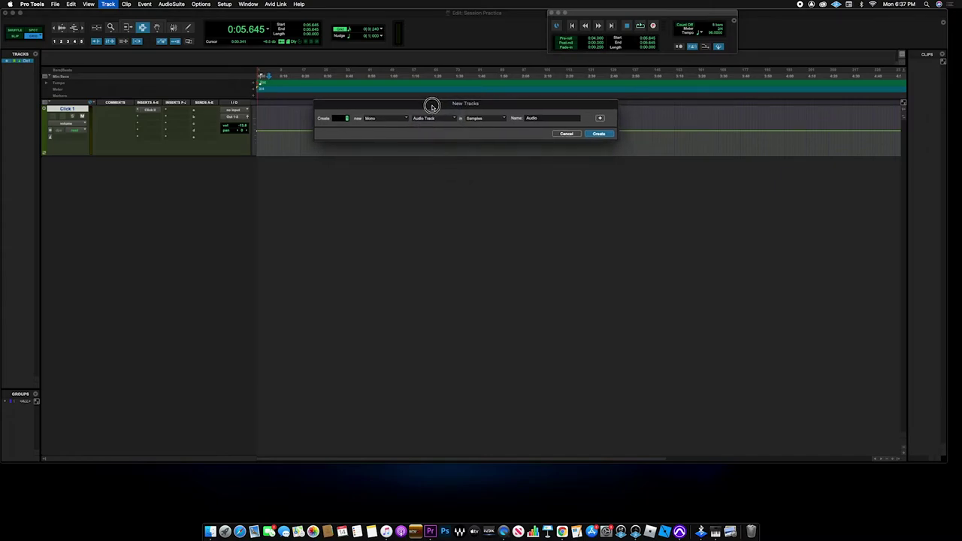
click(490, 120)
click(487, 120)
Step: Name the new mono audio track Voz and add a second track row to the New Tracks setup
drag(542, 118, 517, 117)
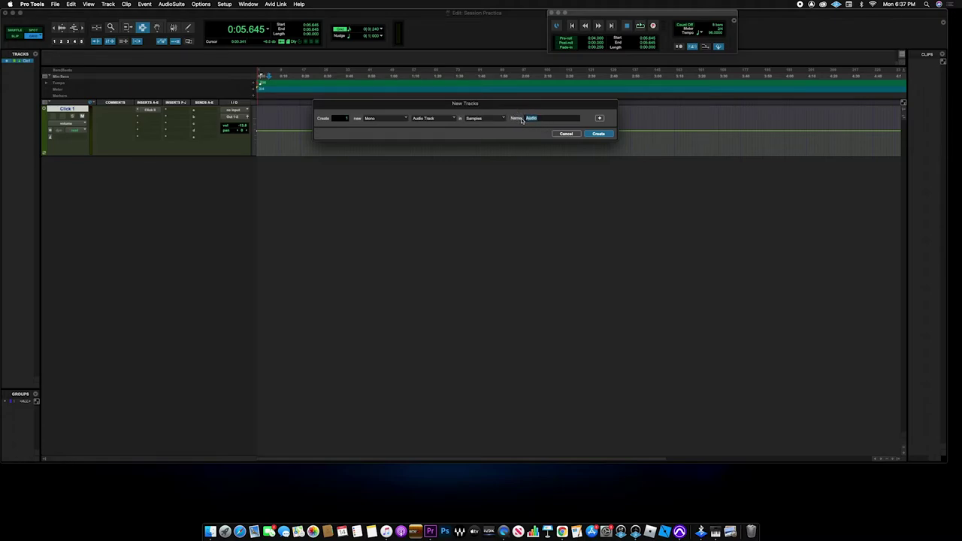
text(Voc)
click(600, 118)
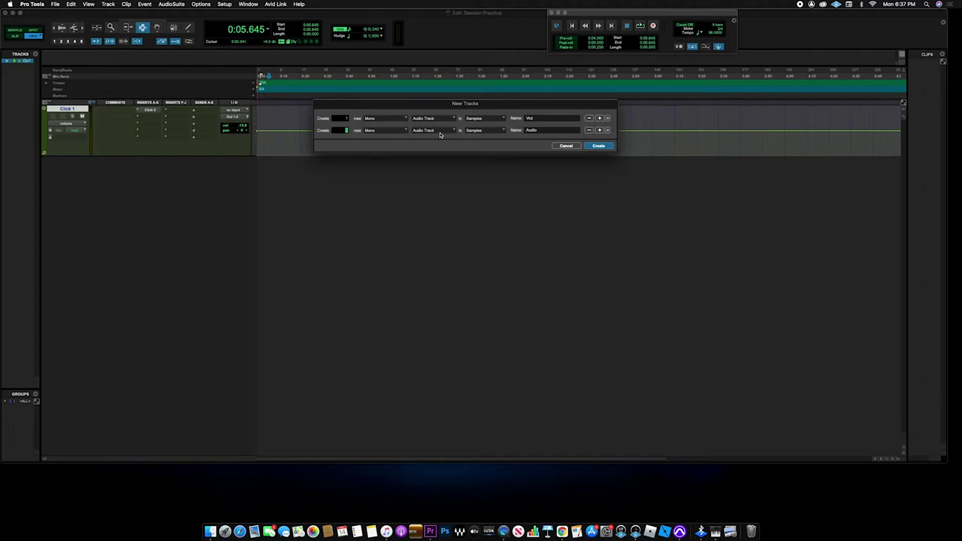
Step: Configure the second row of the New Tracks setup as a Stereo Master Fader
click(382, 132)
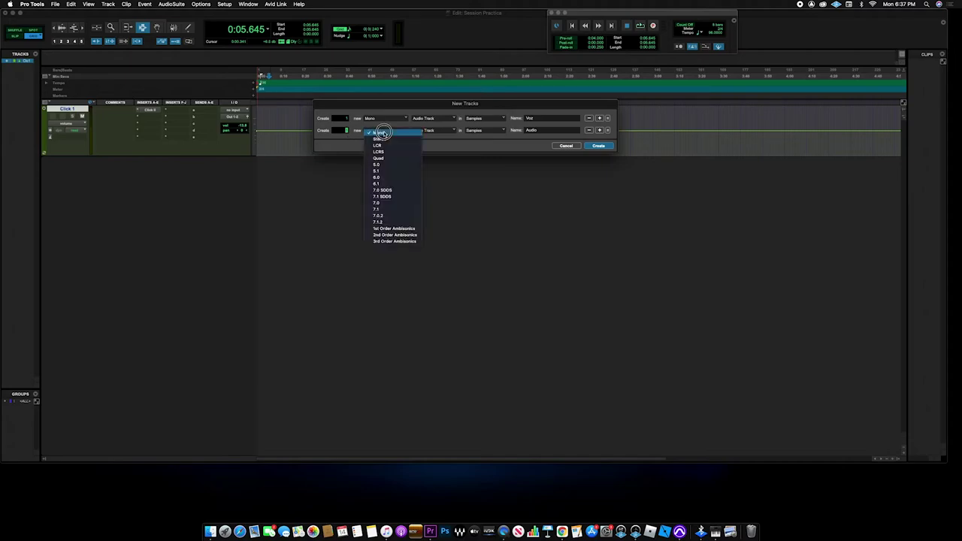
click(378, 139)
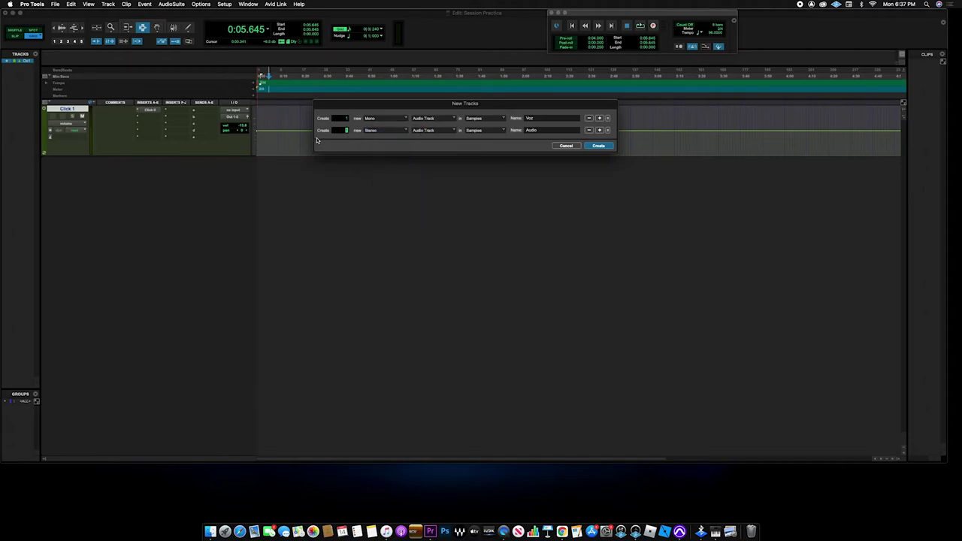
click(430, 132)
click(442, 144)
Step: Add extra track rows to the New Tracks setup and remove them again, keeping only the Voz and Master rows
click(599, 130)
click(599, 142)
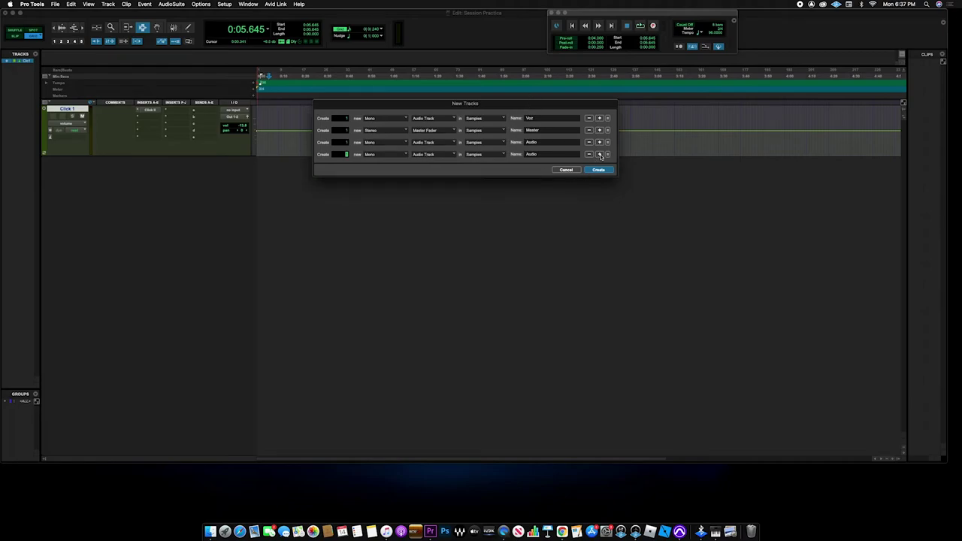
click(599, 154)
click(589, 166)
click(589, 154)
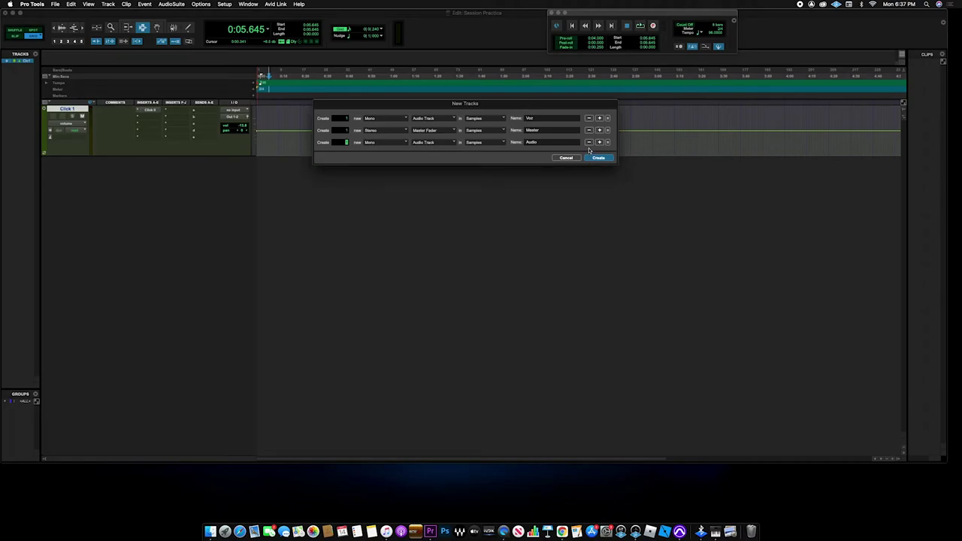
click(590, 142)
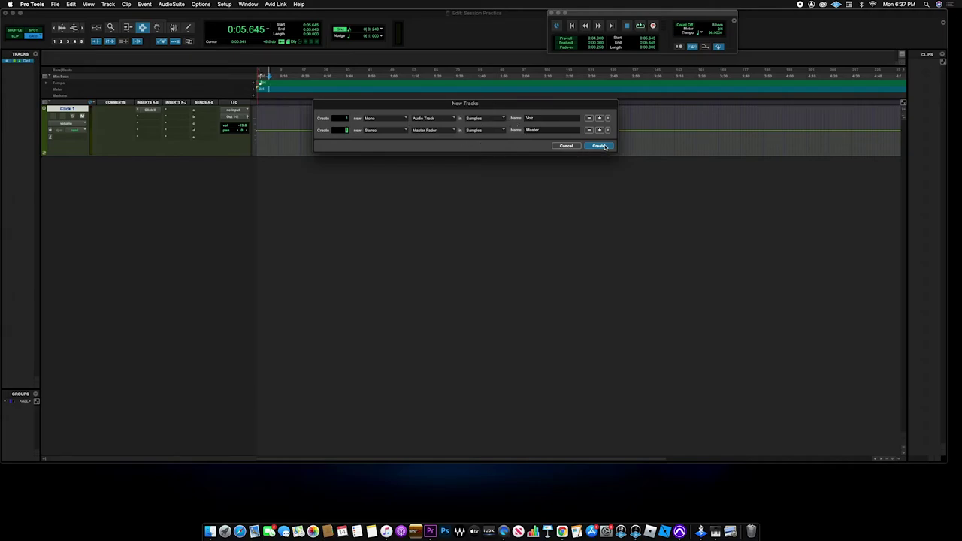
Step: Create the Voz and Master tracks and increase their heights in the Edit window
click(605, 146)
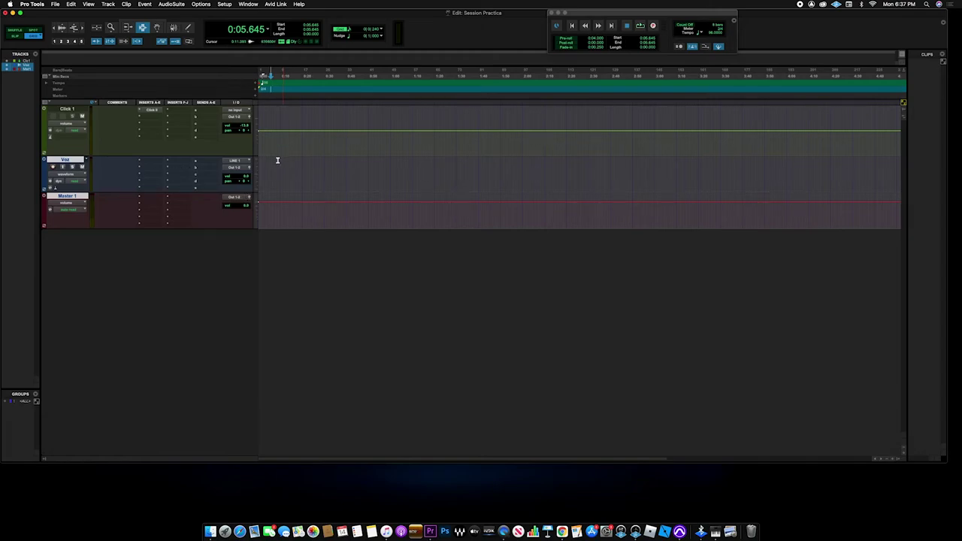
click(271, 180)
drag(198, 192, 209, 263)
click(277, 190)
key(Return)
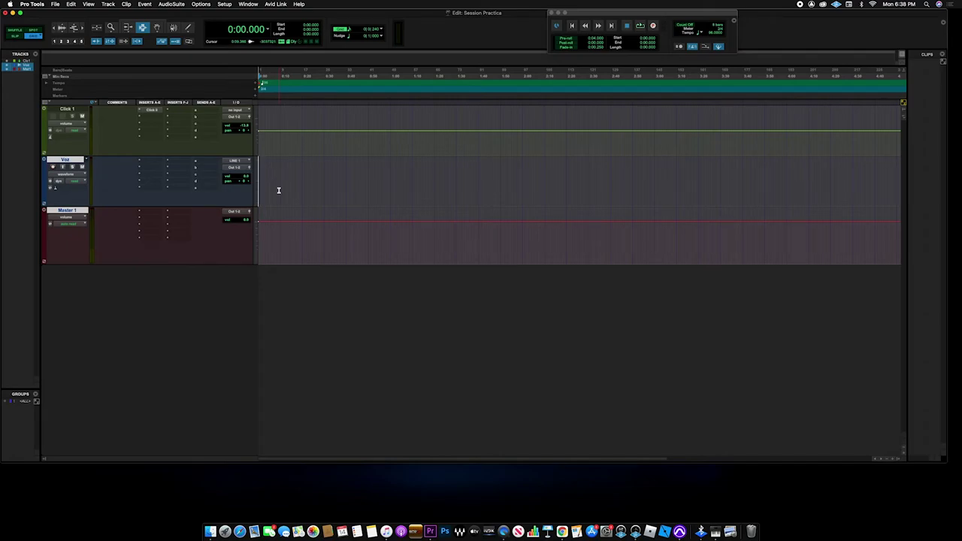
click(264, 198)
click(107, 4)
click(303, 219)
click(277, 225)
click(264, 169)
click(266, 225)
click(264, 181)
Step: Review the interface inputs available to the Voz track, trying another line input and keeping LINE 1 (Mono)
click(233, 162)
click(208, 162)
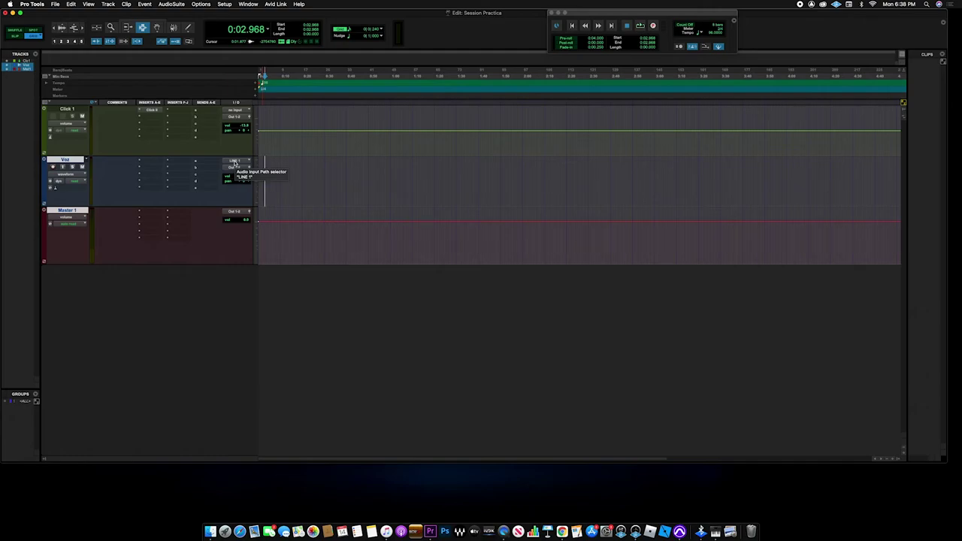
click(235, 164)
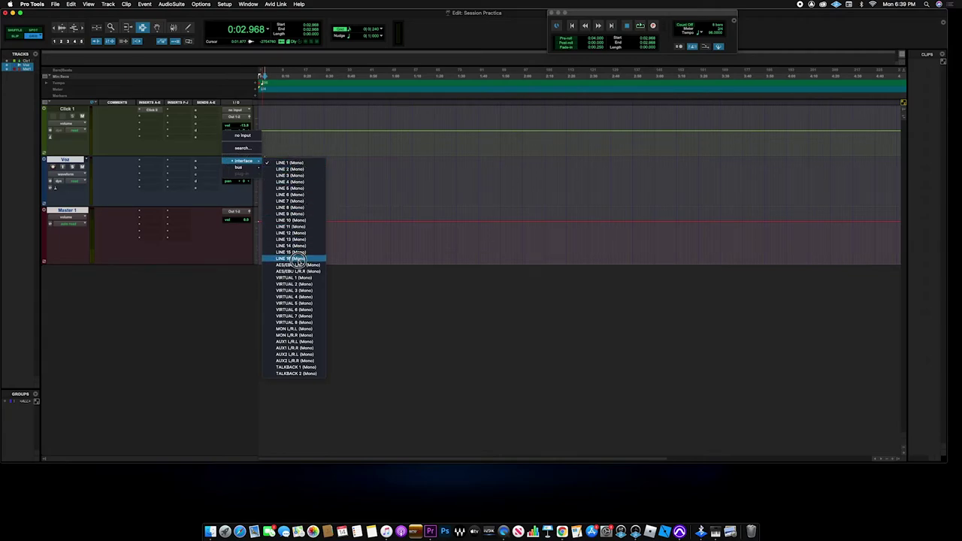
click(298, 164)
click(237, 162)
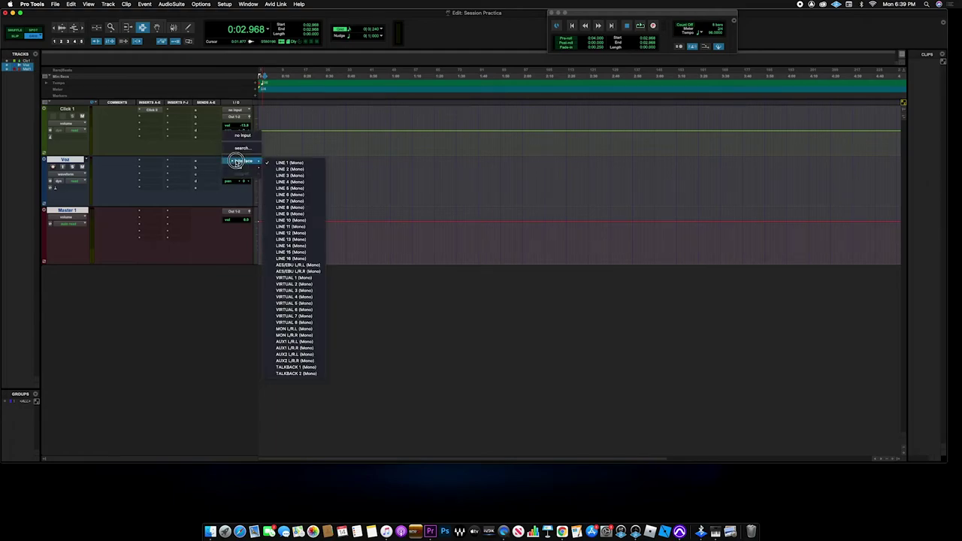
click(300, 165)
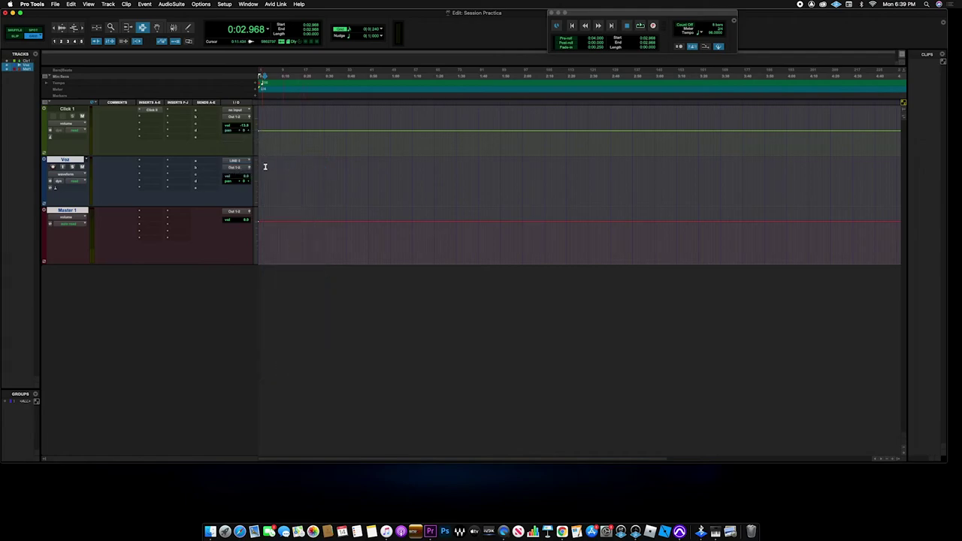
click(236, 164)
click(289, 165)
Step: Toggle record arm on the Voz track, then enable its input monitoring and play briefly to check the signal
click(53, 168)
click(53, 168)
click(63, 168)
key(space)
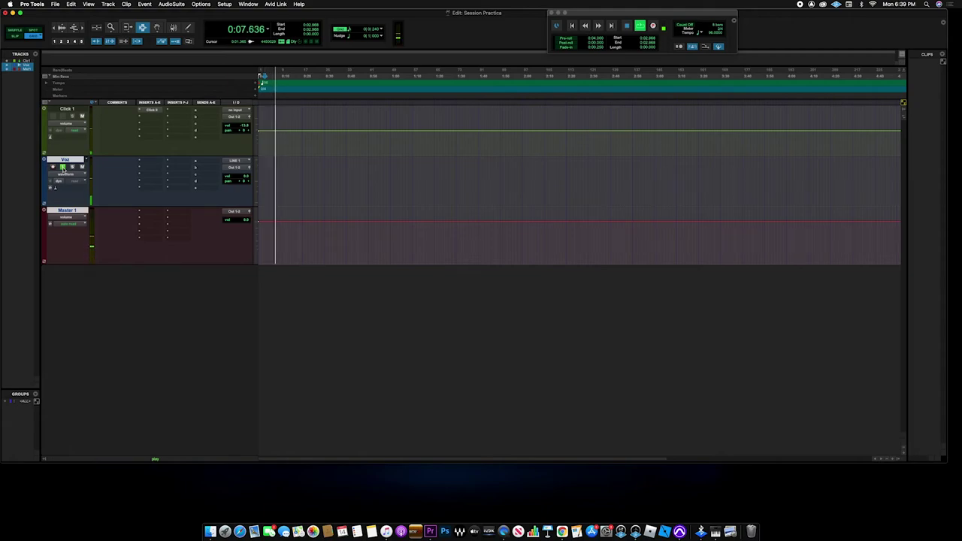
key(space)
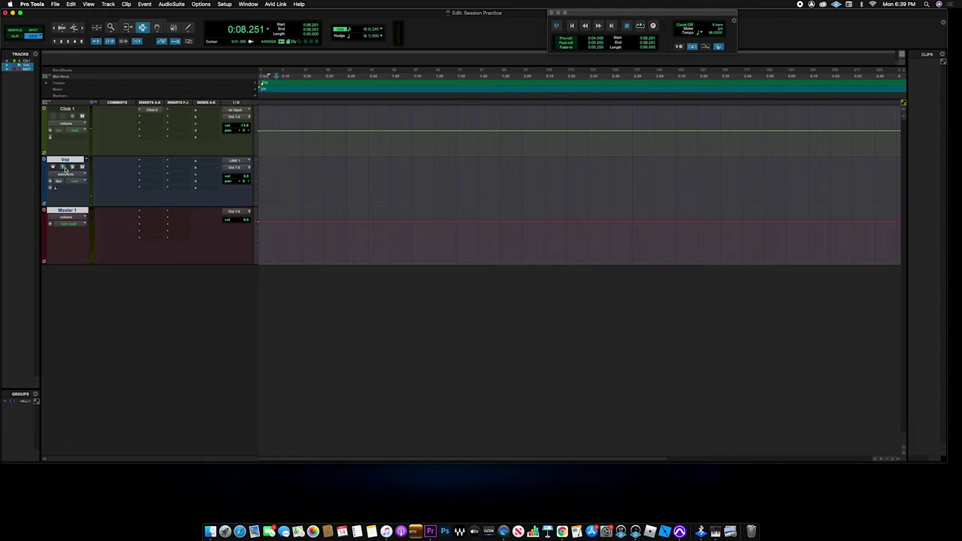
Step: Play from the session start and toggle the Voz track's solo on and off to hear its effect on the click
key(space)
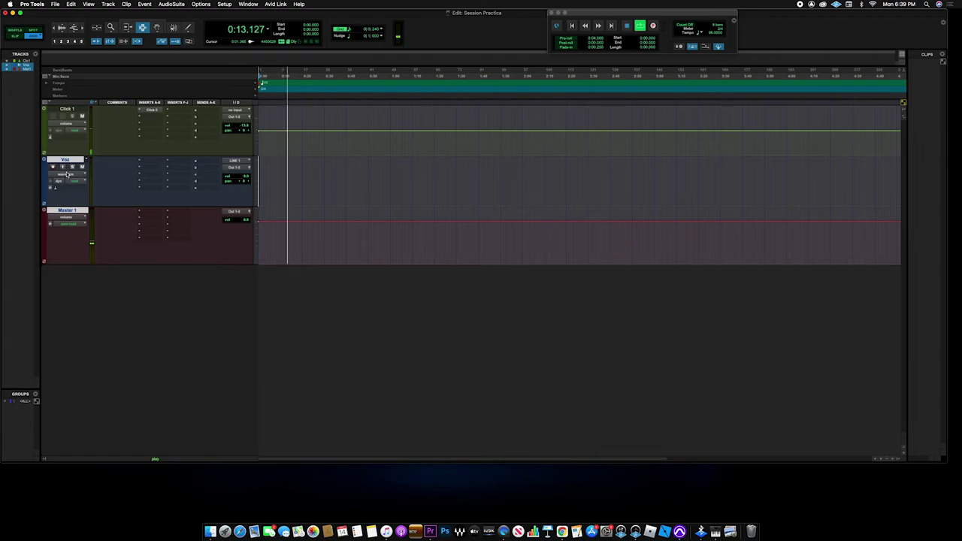
key(space)
key(Return)
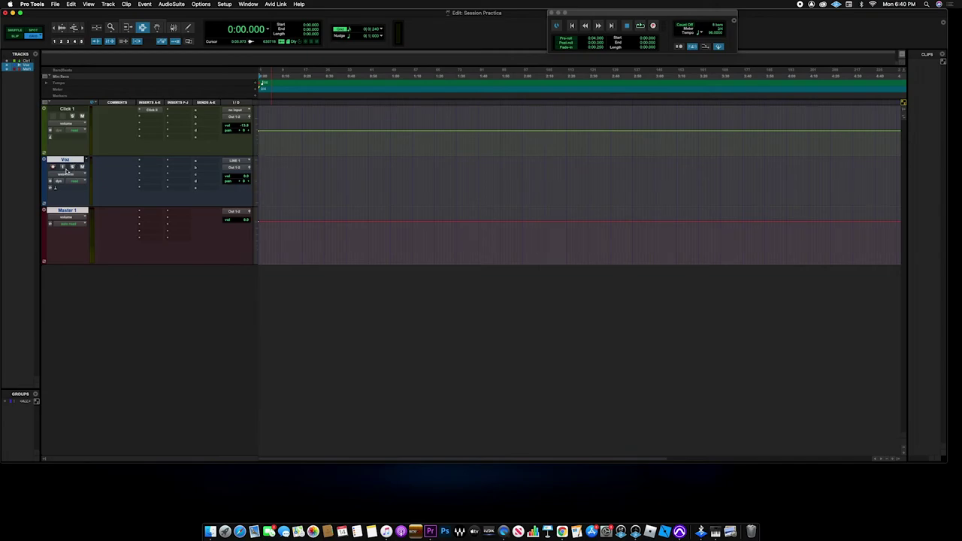
key(space)
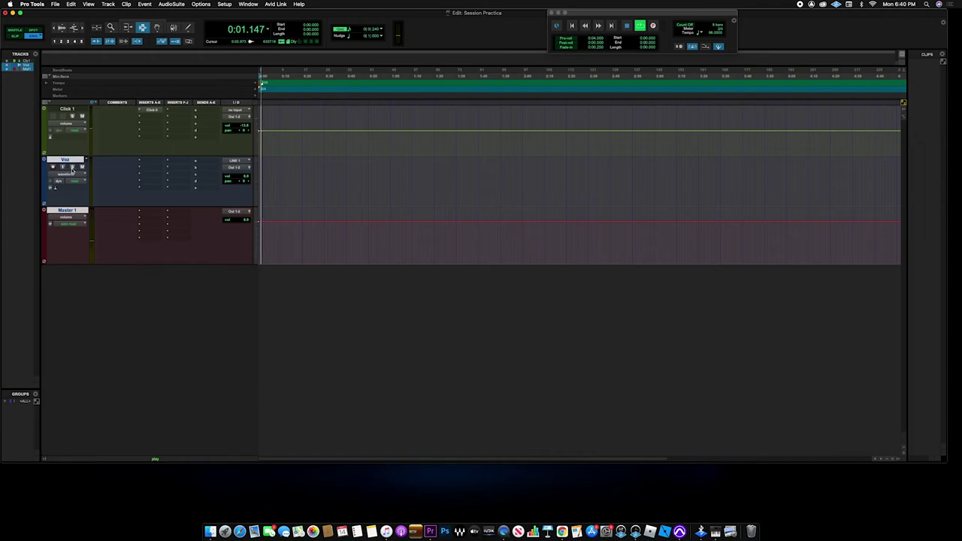
click(72, 167)
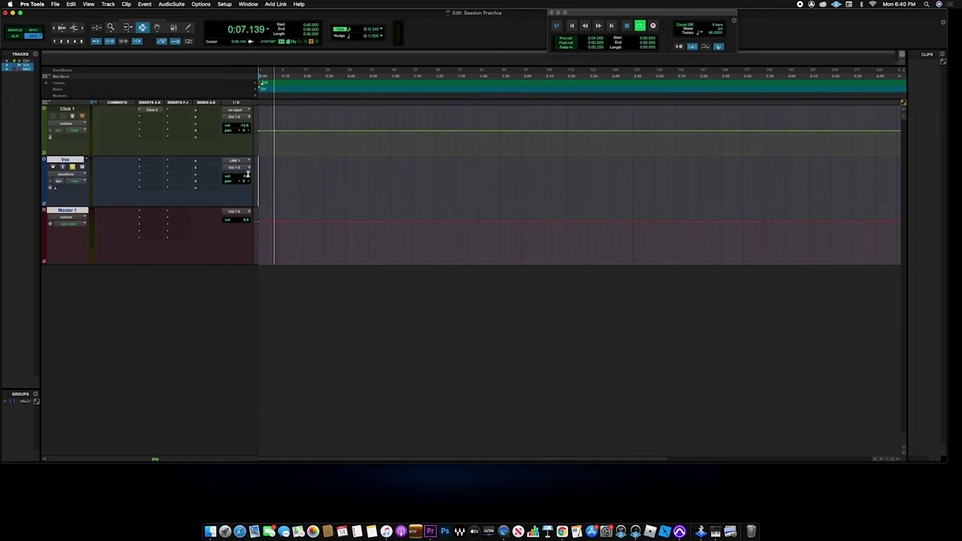
click(71, 167)
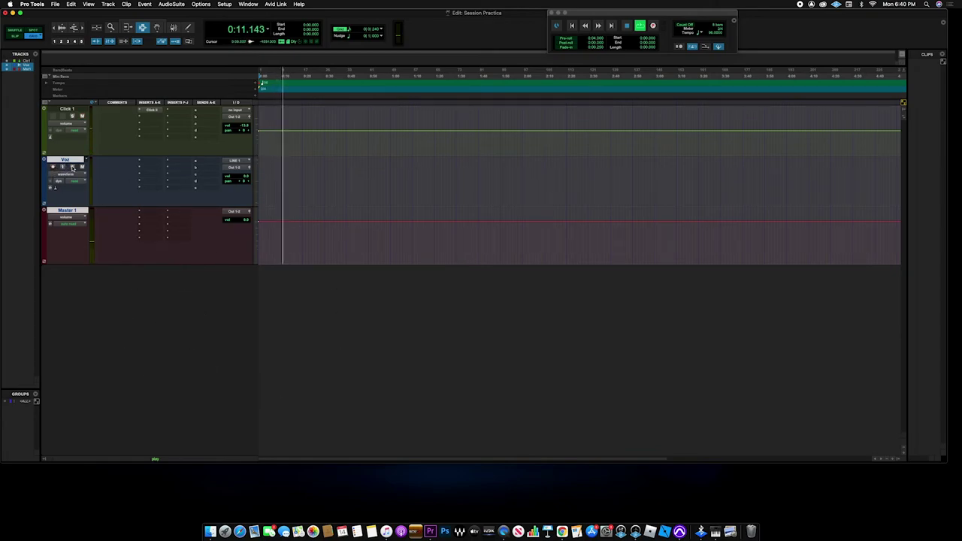
key(space)
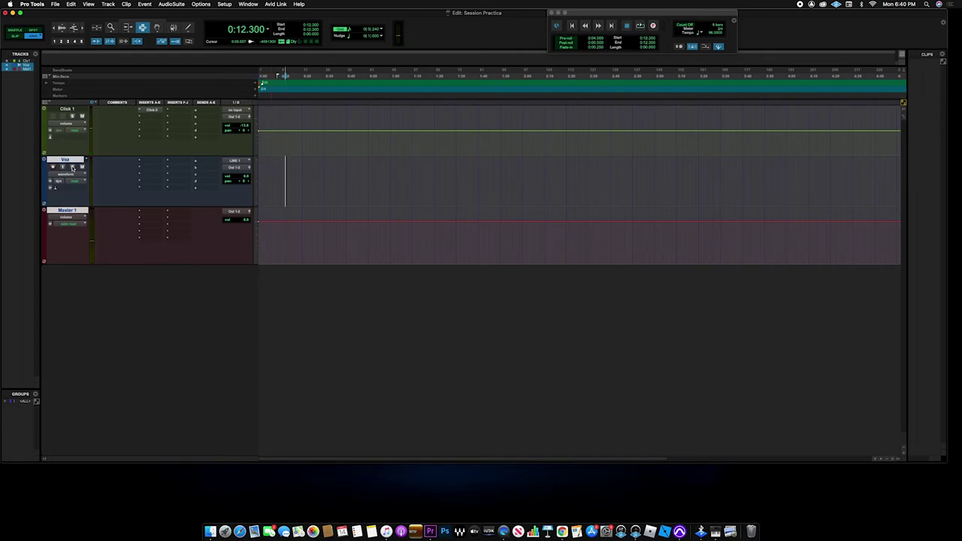
Step: Try out the Voz track's mute with a short playback and select only the Voz track
click(82, 166)
key(space)
key(space)
click(66, 161)
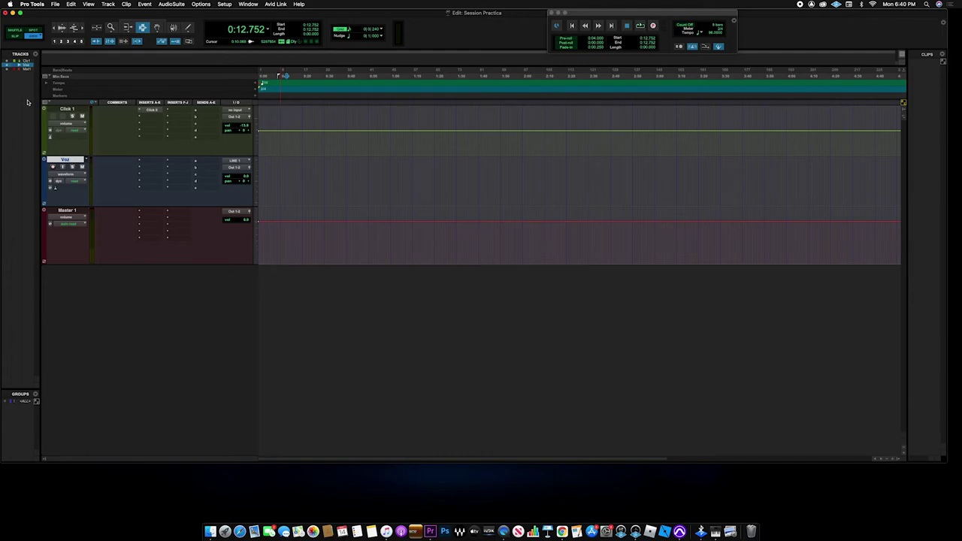
click(108, 4)
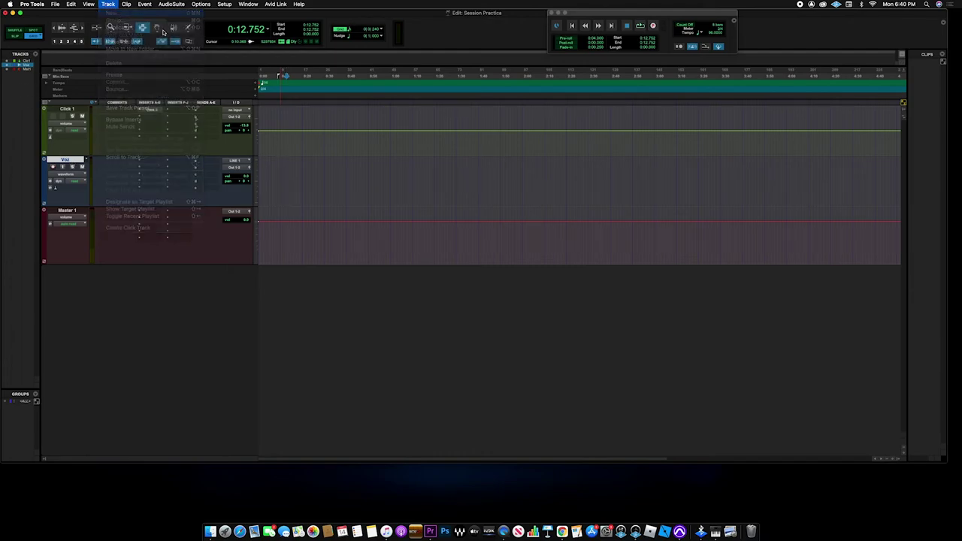
drag(498, 180, 511, 158)
click(597, 186)
Step: Place the edit cursor at about 0:26, record-arm the Voz track and record a short test take
click(317, 213)
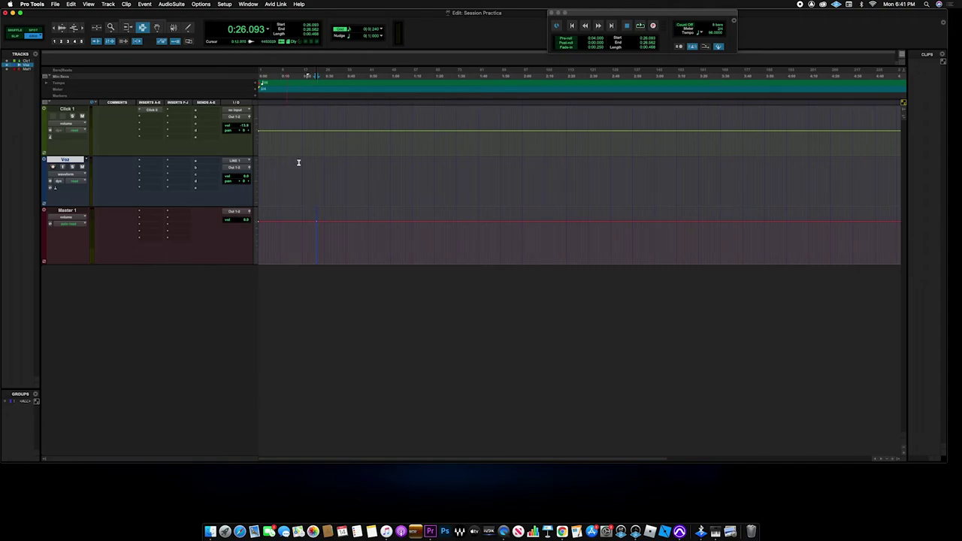
click(53, 168)
drag(601, 13, 489, 17)
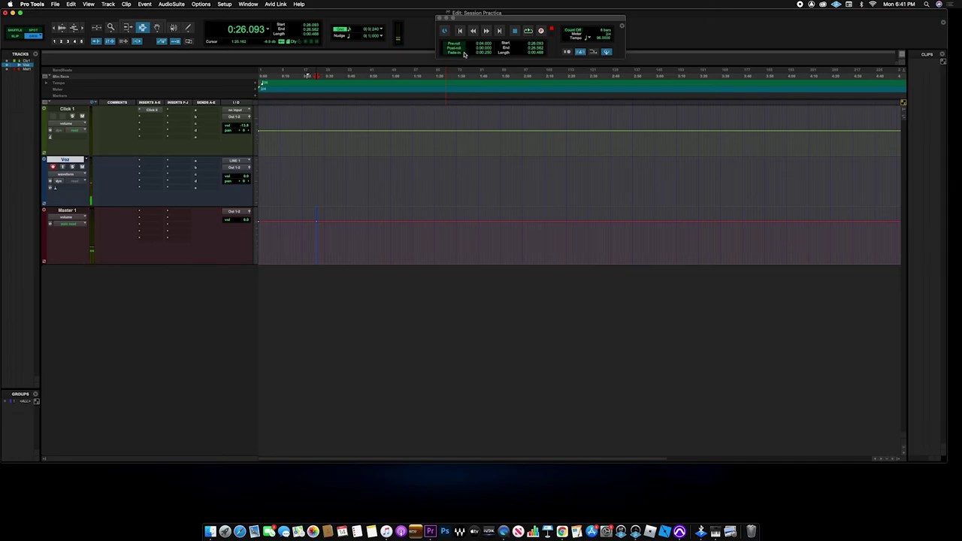
key(space)
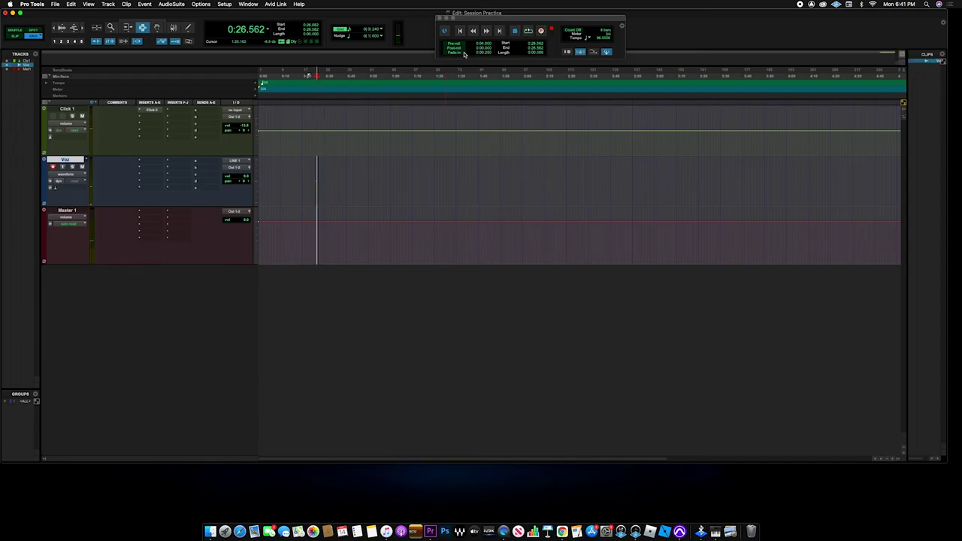
key(super+space)
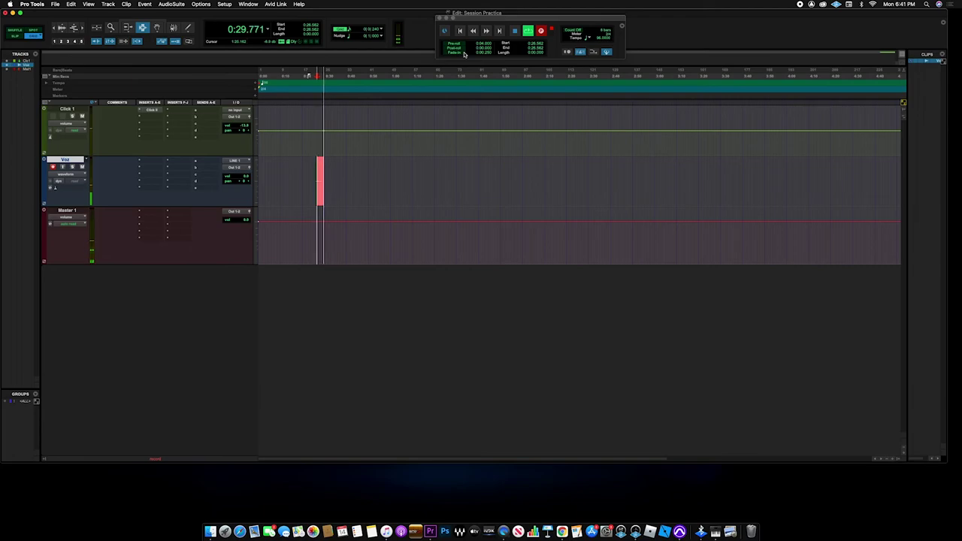
key(space)
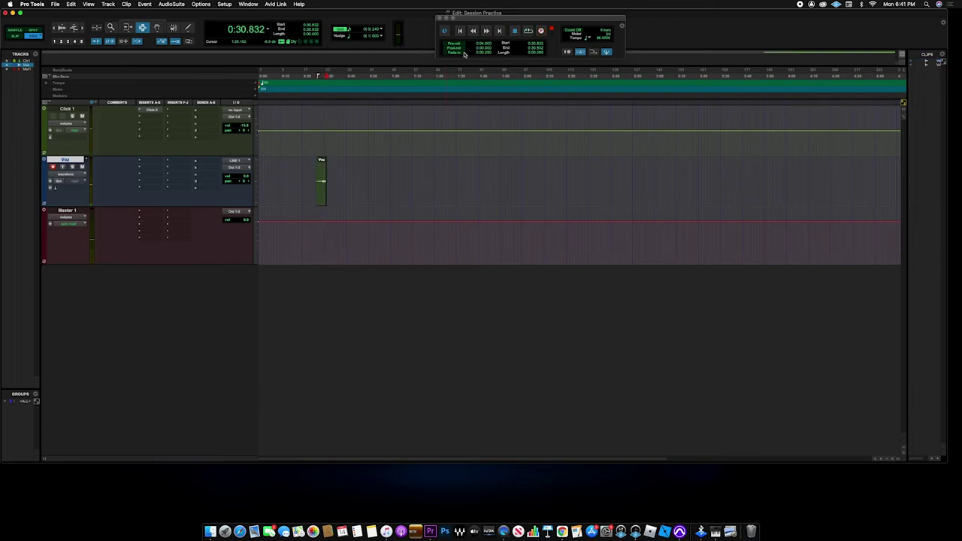
Step: Record a take of about 6 seconds on the Voz track from the session start and return to the start
key(Return)
key(space)
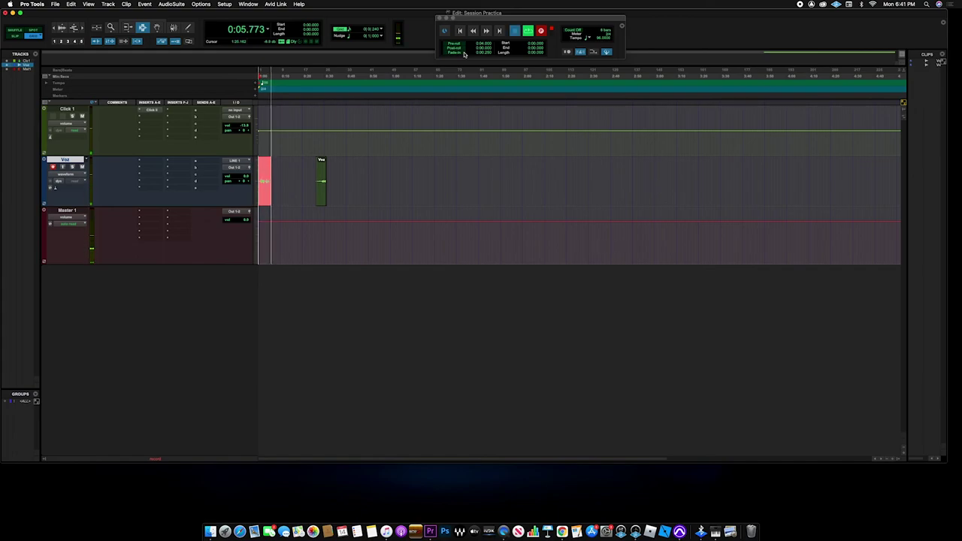
key(space)
key(Return)
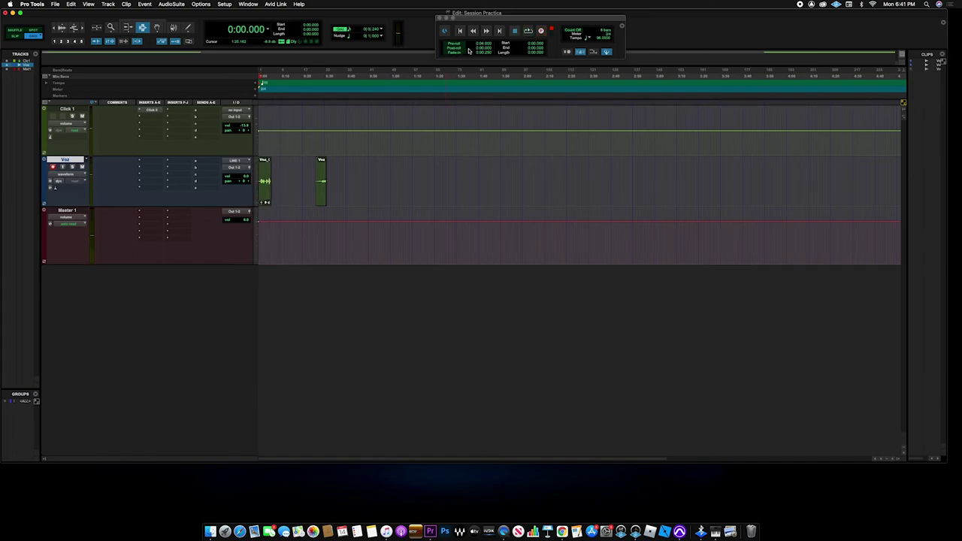
Step: Disarm the Voz track, play back the take at the session start and delete the test clip near 0:26
click(53, 168)
key(space)
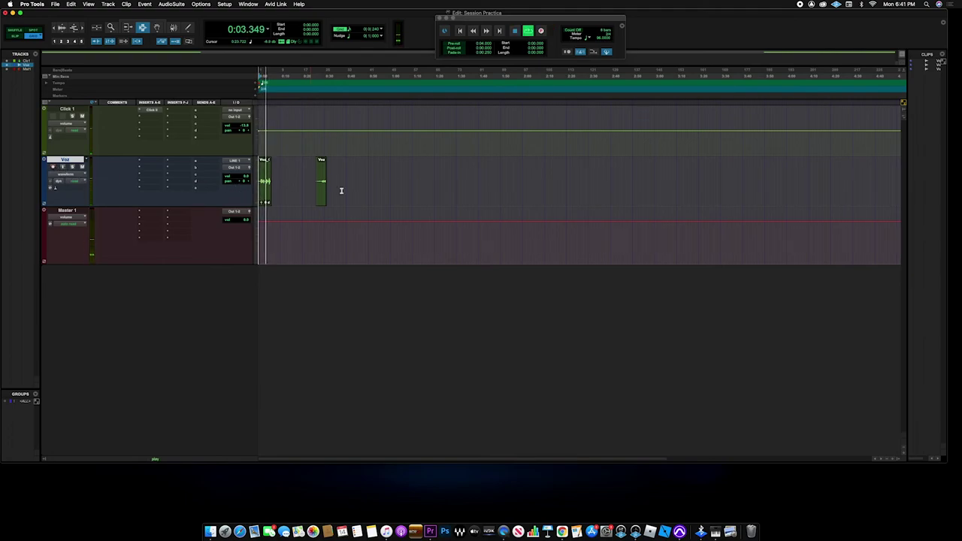
drag(308, 178, 338, 175)
key(Delete)
key(space)
Step: Enlarge the horizontal view of the remaining Voz clip and save the session
click(266, 179)
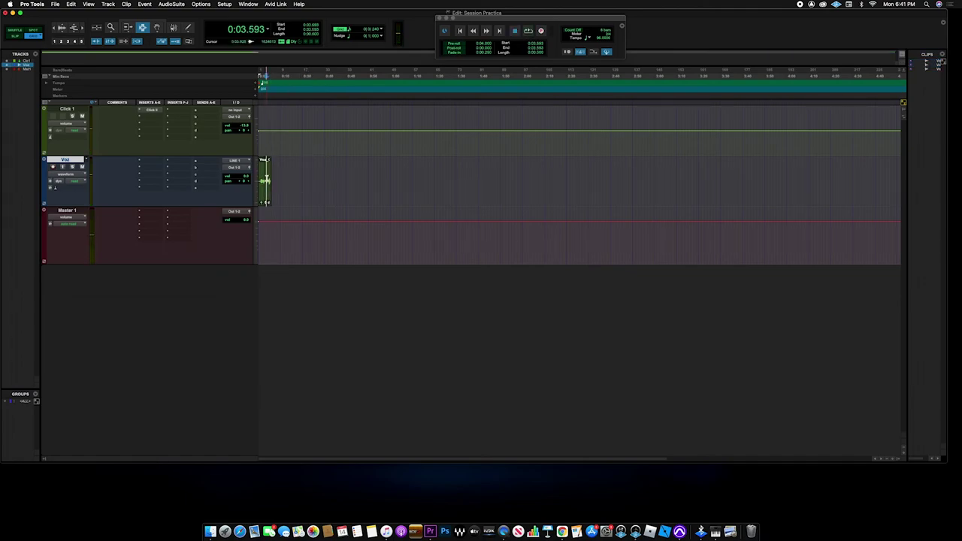
key(super+bracketright)
key(super+bracketright)
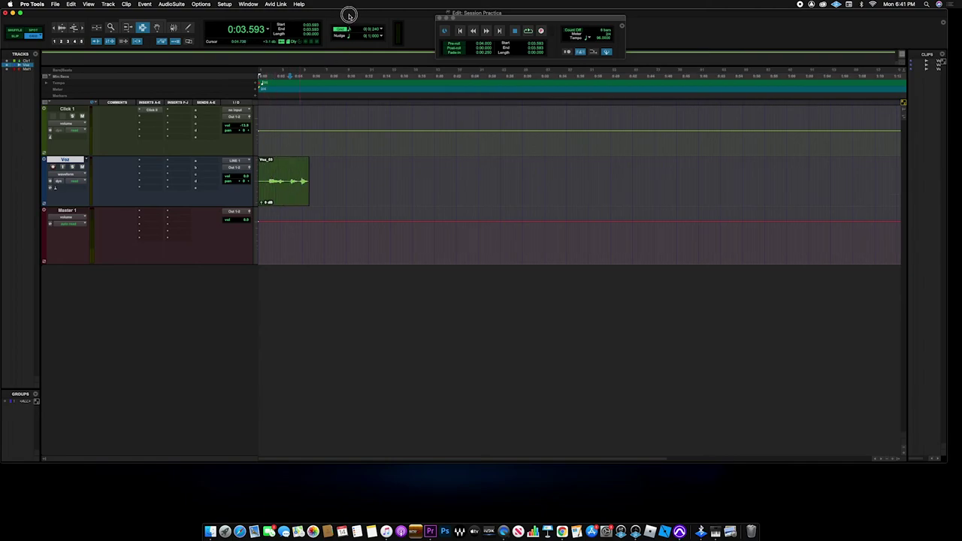
click(55, 5)
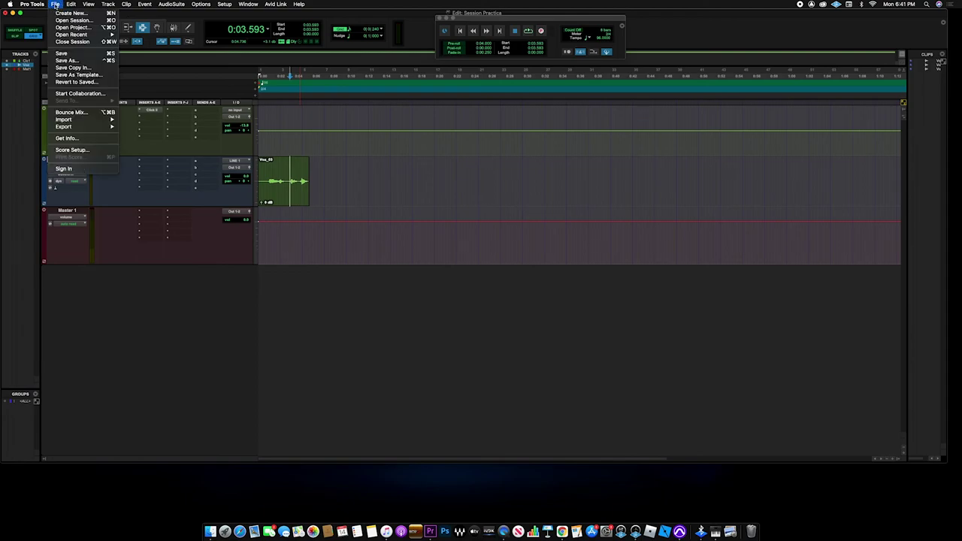
click(74, 54)
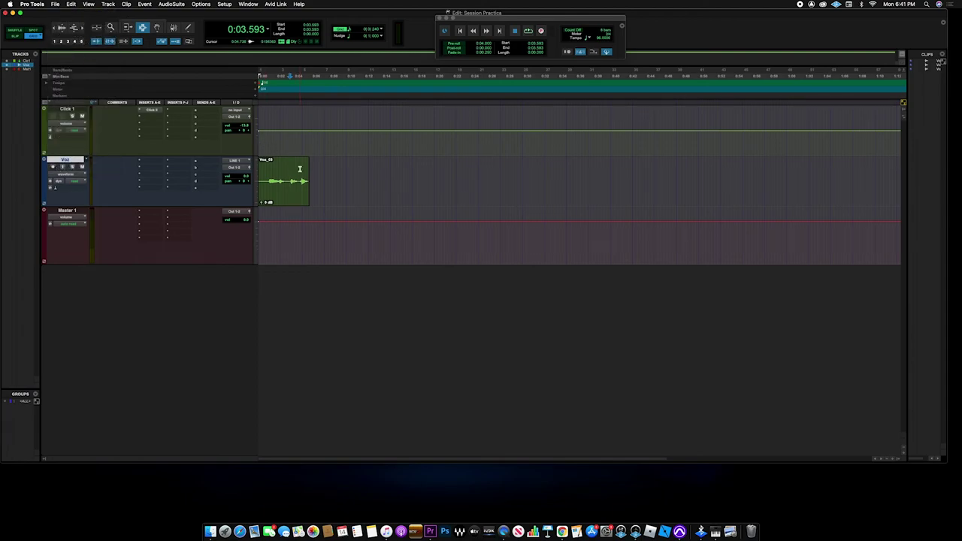
click(374, 166)
click(283, 166)
click(272, 167)
Step: Quit Pro Tools, saving the changes to Session Practica
click(33, 4)
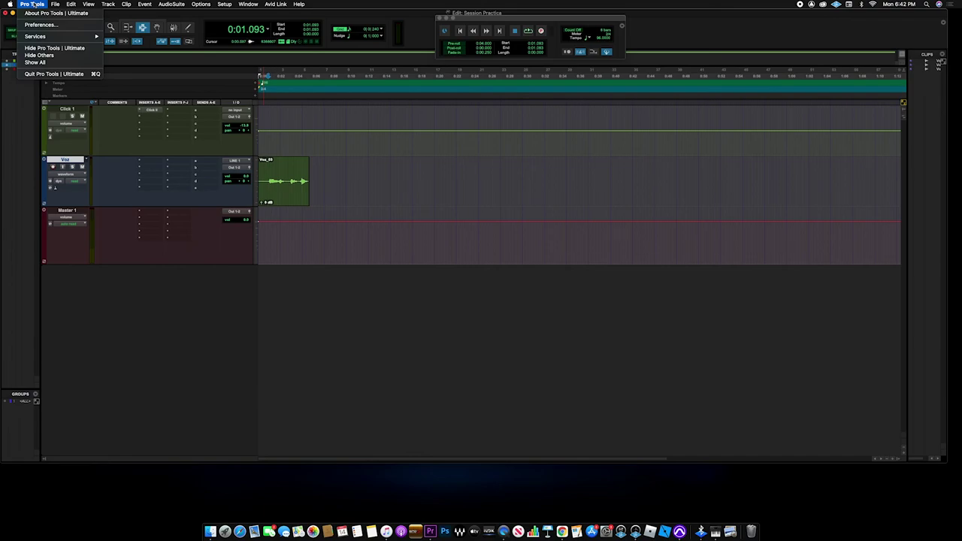
click(92, 74)
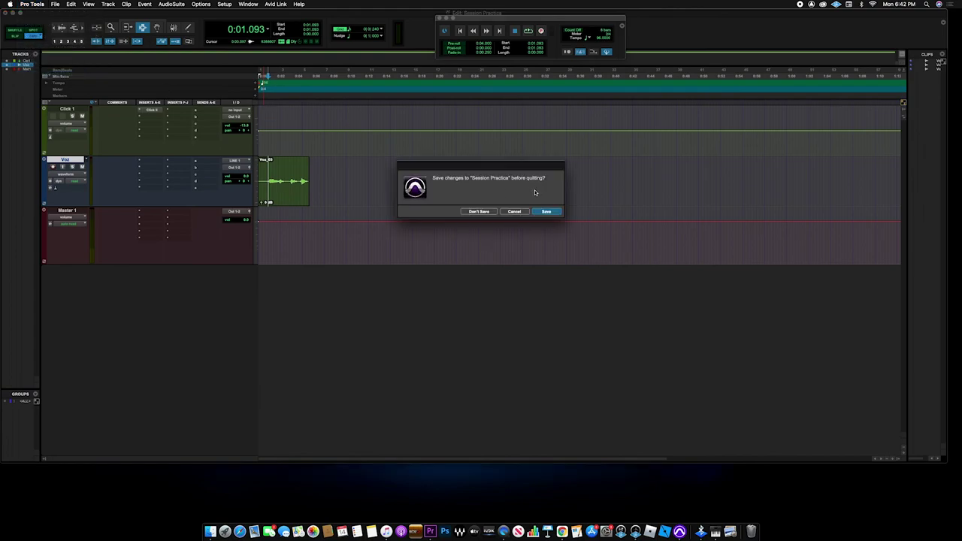
drag(498, 167, 498, 149)
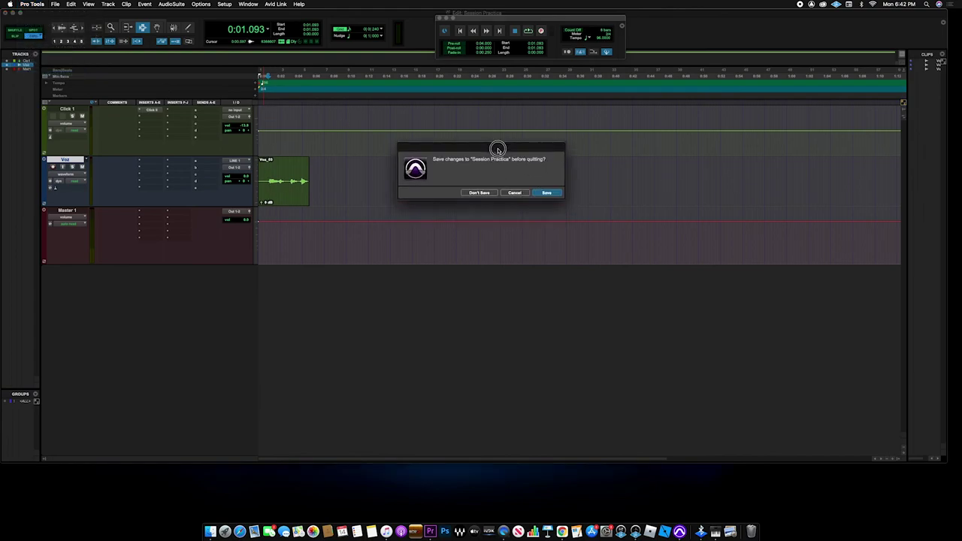
click(547, 194)
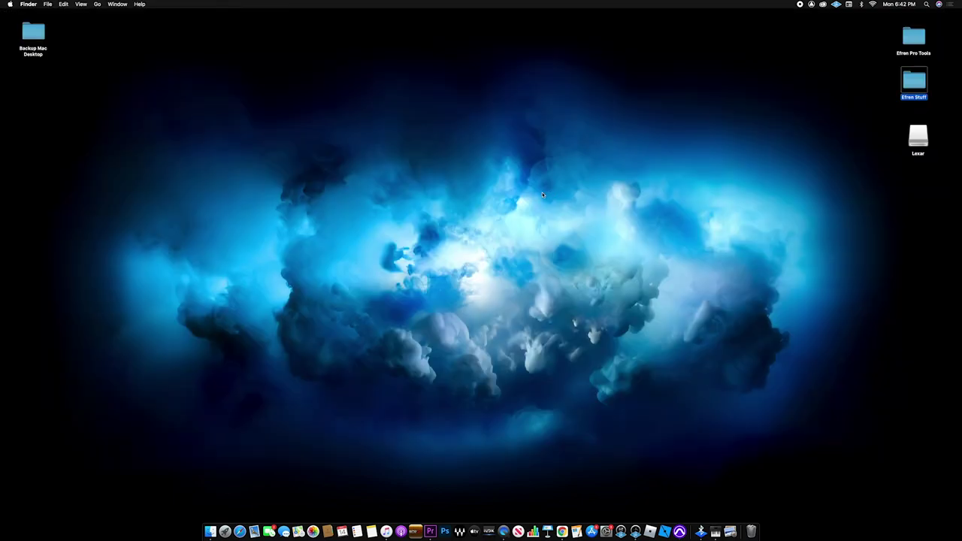
Step: In Finder, open Session Practica.ptx from Proyecto 1 > Session Practica on the Pro Tools drive, declining the detailed session notes report
double_click(914, 81)
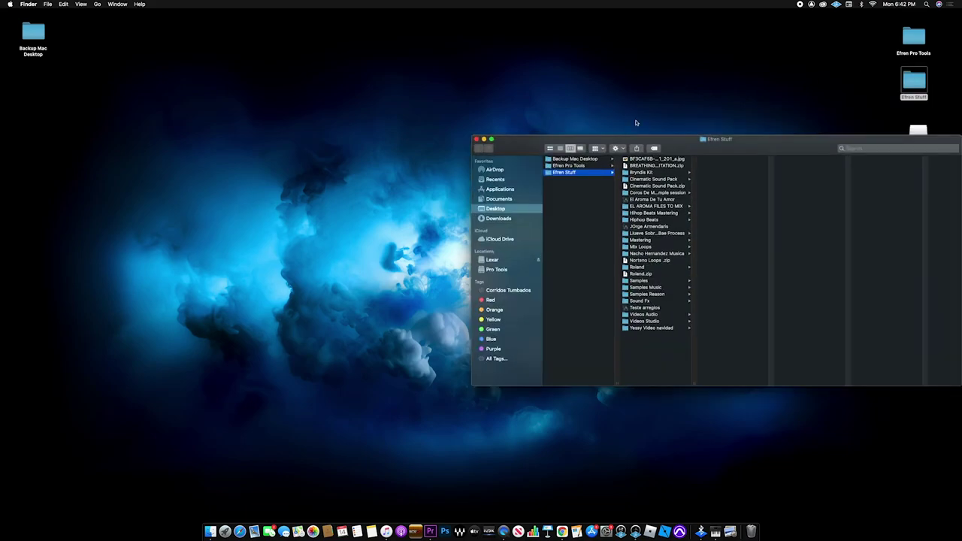
drag(667, 143, 424, 68)
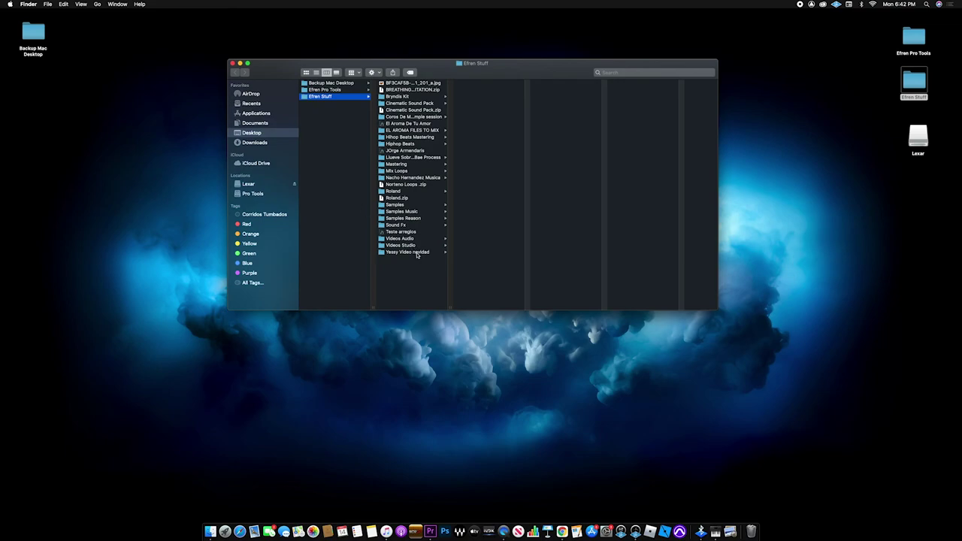
click(254, 193)
scroll(330, 240, down, 3)
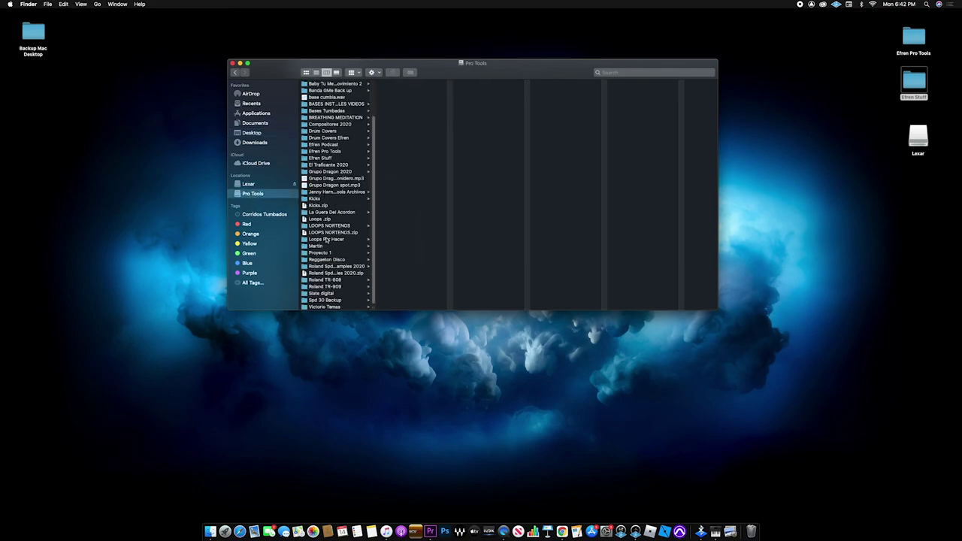
click(320, 253)
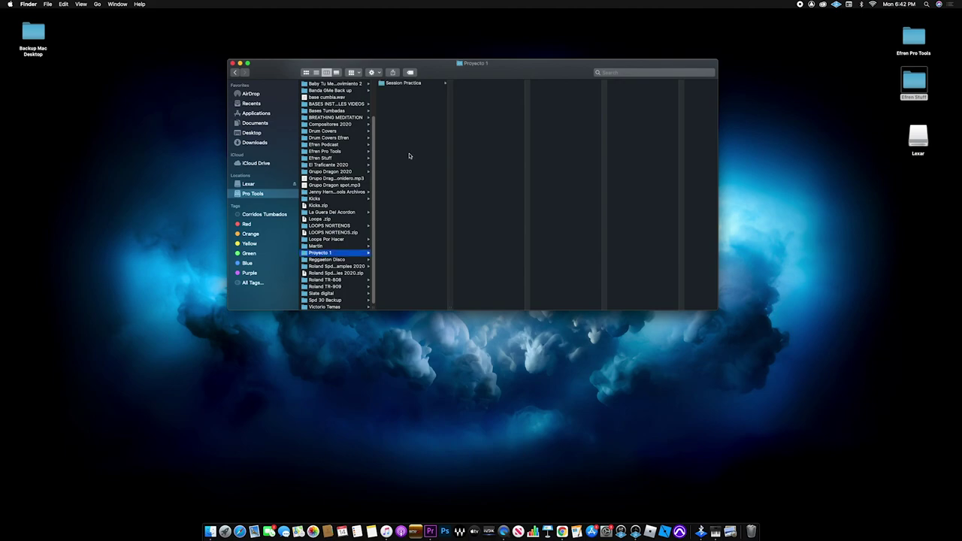
click(412, 84)
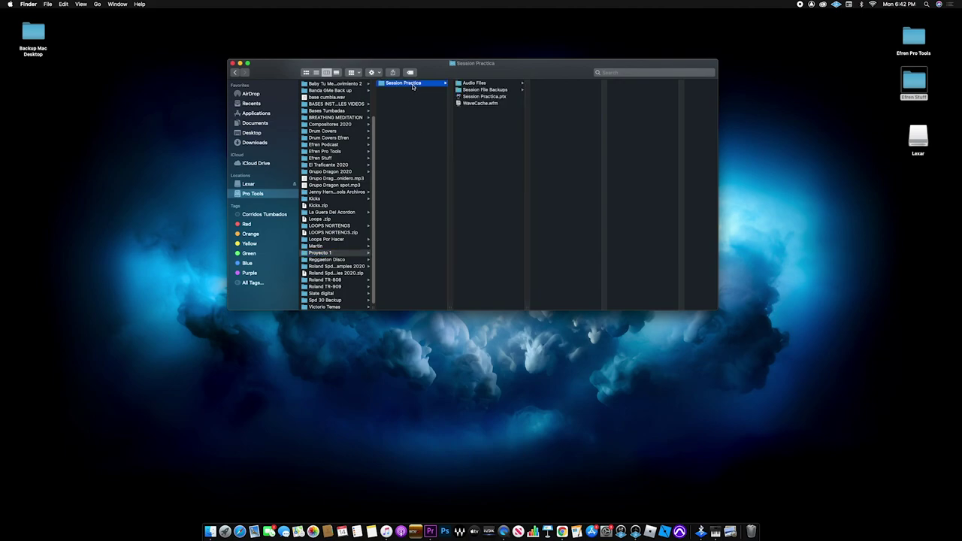
double_click(485, 97)
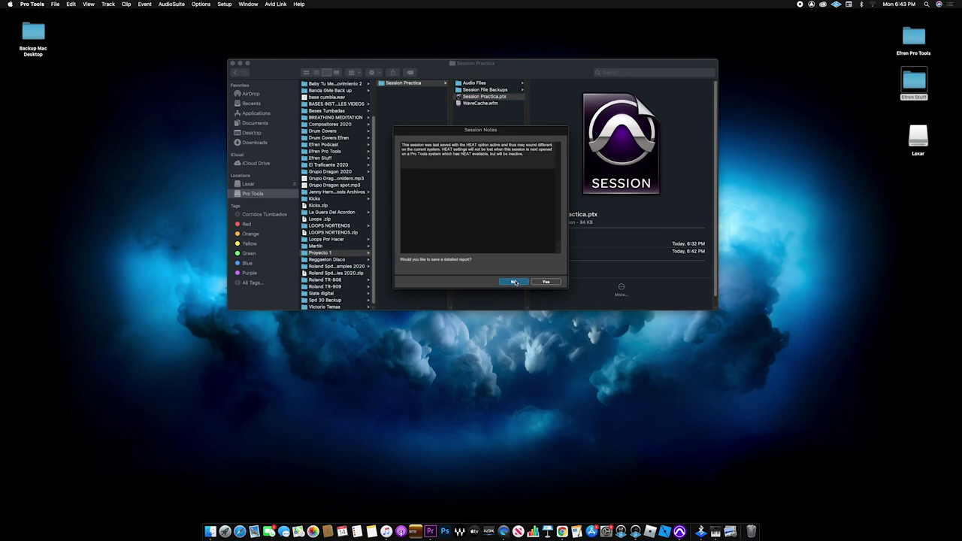
click(515, 282)
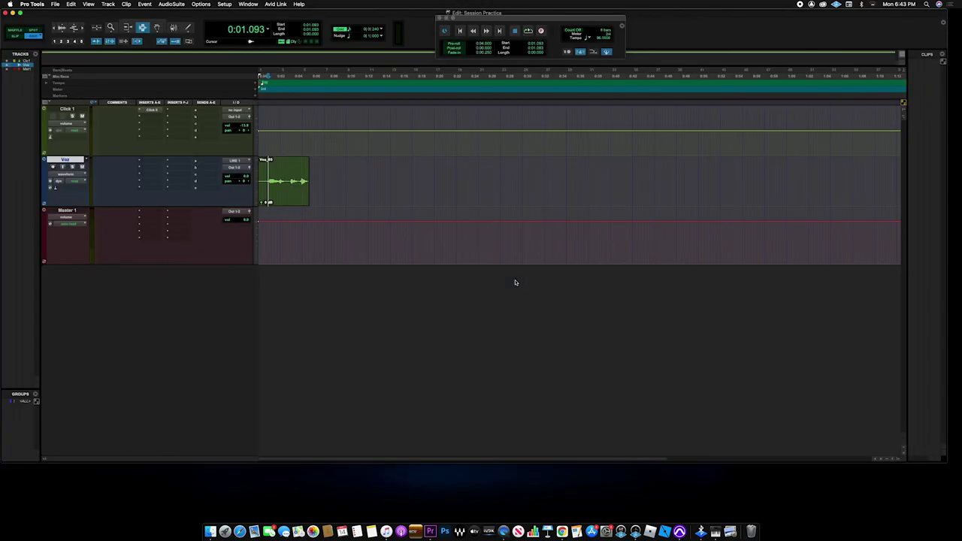
Step: Place the edit cursor near the start of the Voz clip, play back a short part and stop
click(269, 179)
key(space)
key(space)
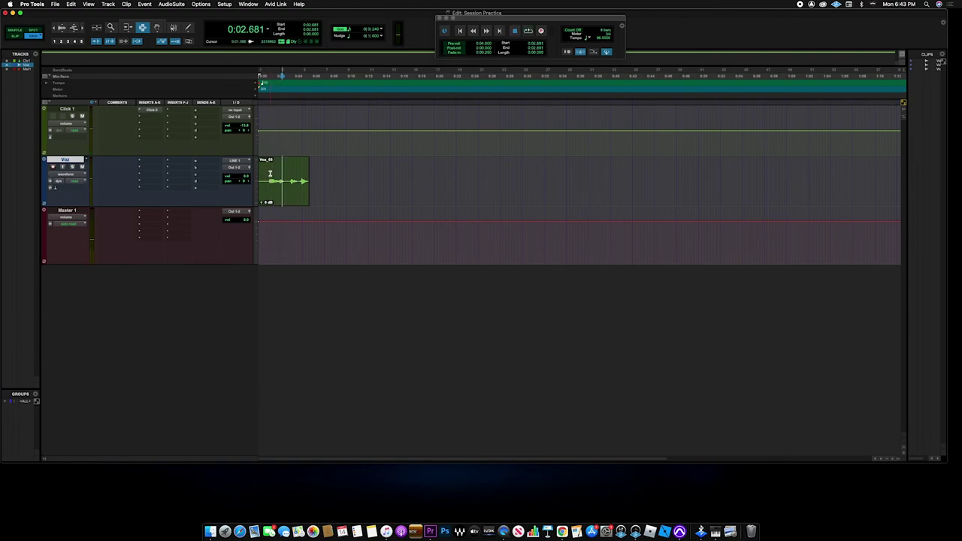
Step: Save the changes to Session Practica while quitting Pro Tools again, and close the Finder window
click(32, 4)
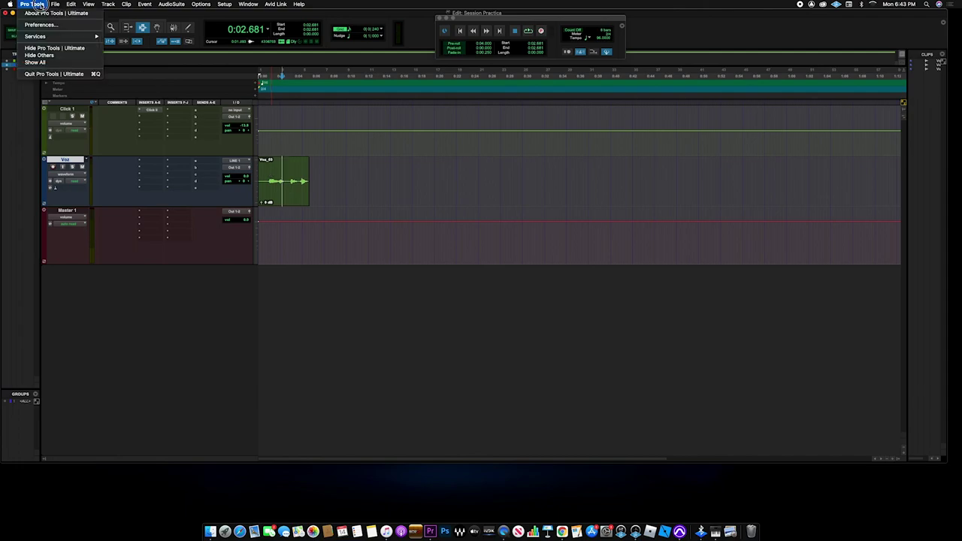
click(45, 72)
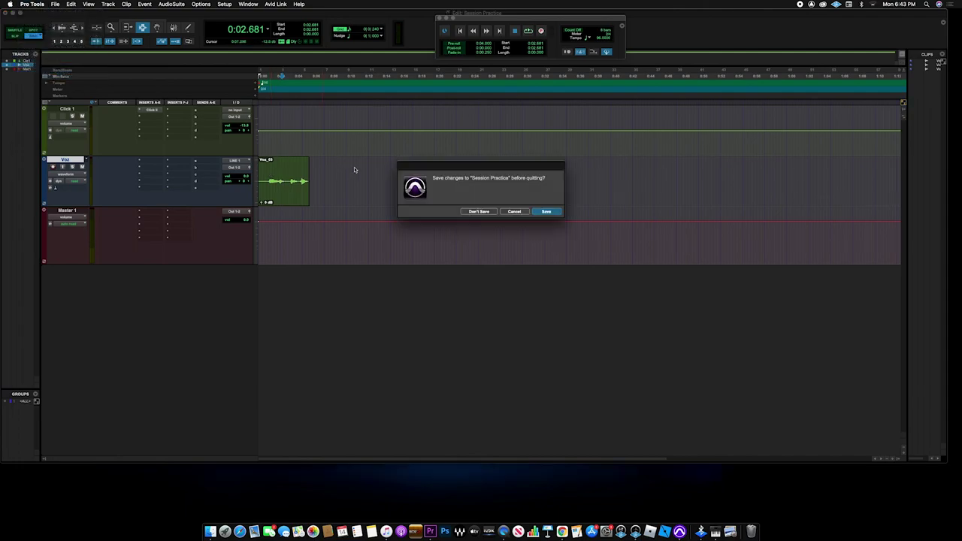
click(546, 212)
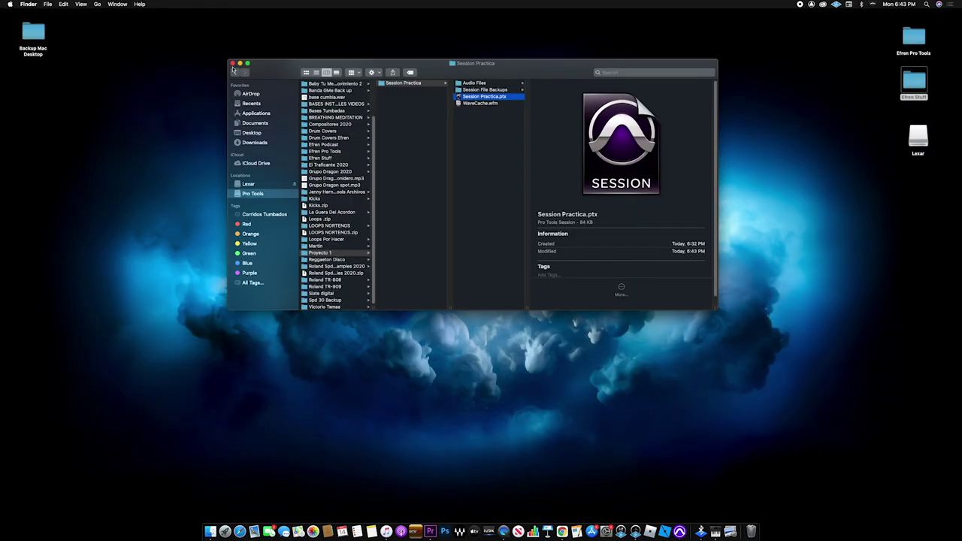
click(233, 63)
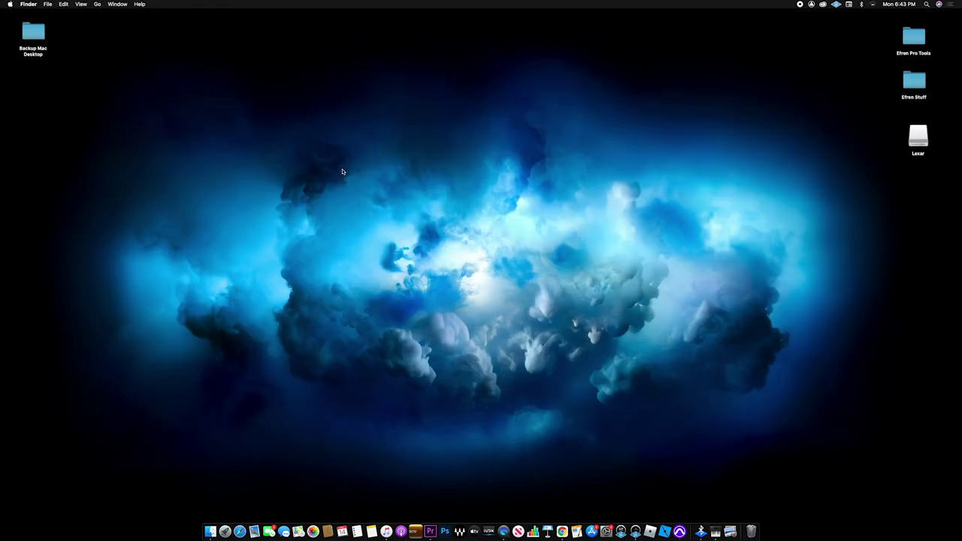